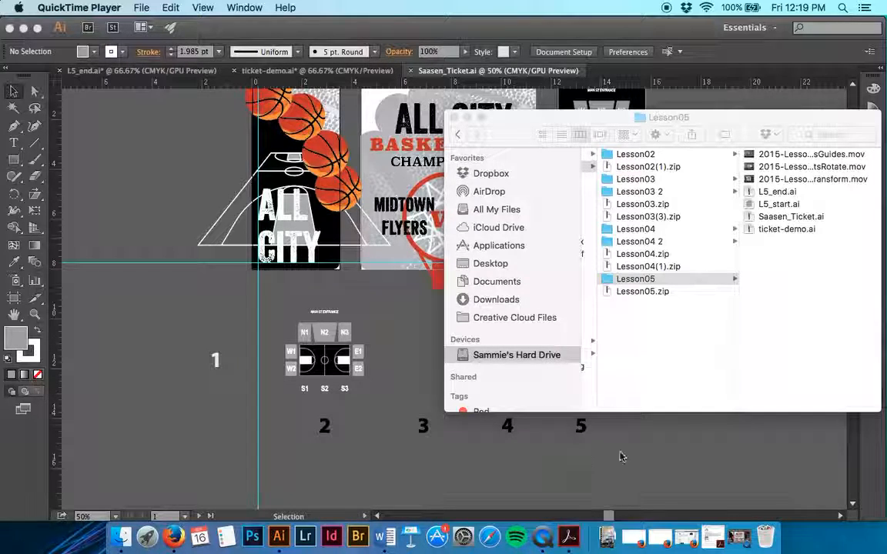
Read the Lesson 5 assignment PDF's instructions on replacing the ALL CITY text and team names, and return to the ticket document in Illustrator
click(716, 541)
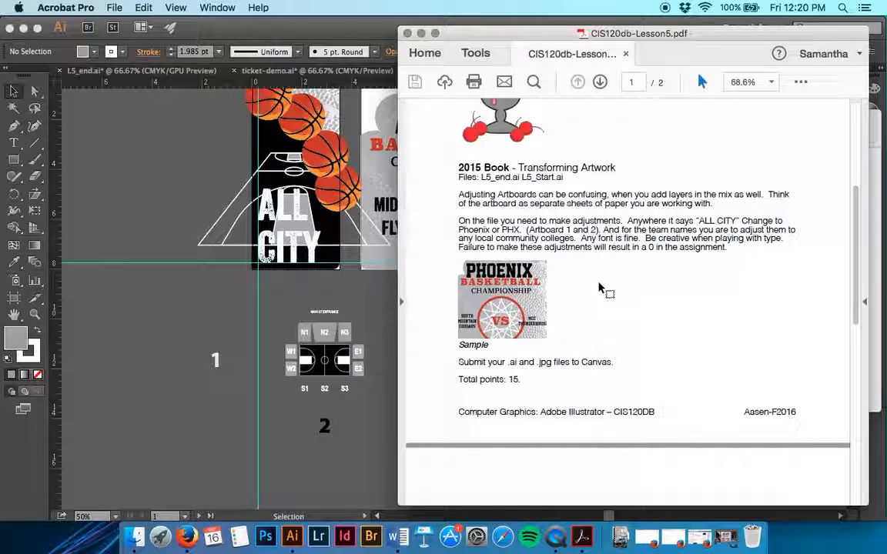
click(421, 34)
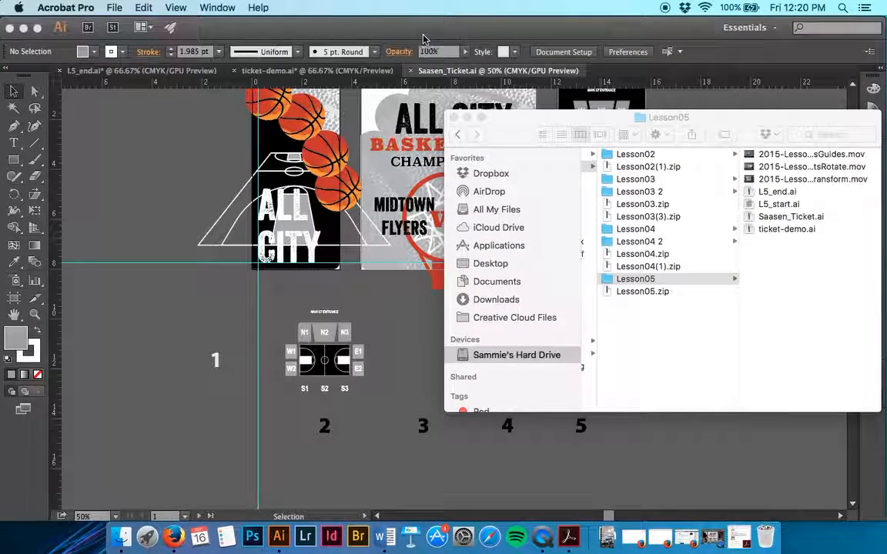
click(405, 330)
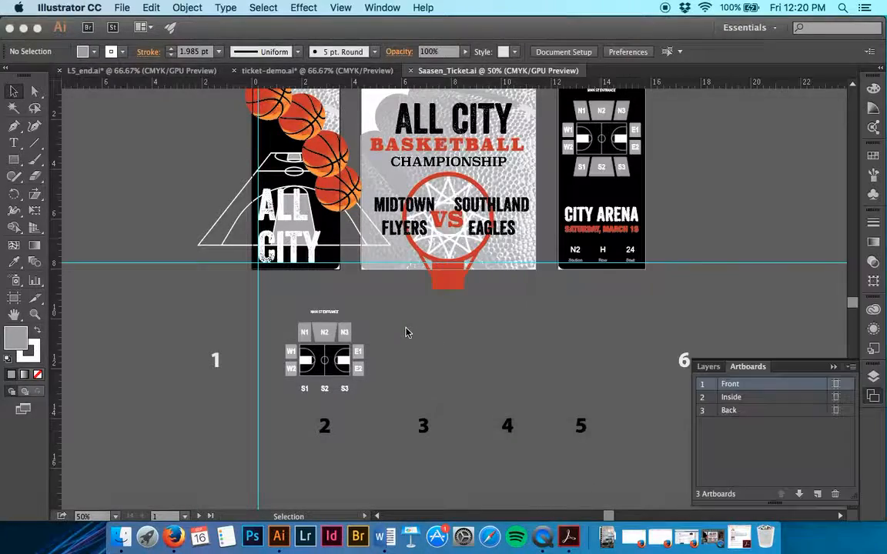
Zoom in on the Inside artboard at 150% and display the document's layer list
scroll(407, 332, up, 3)
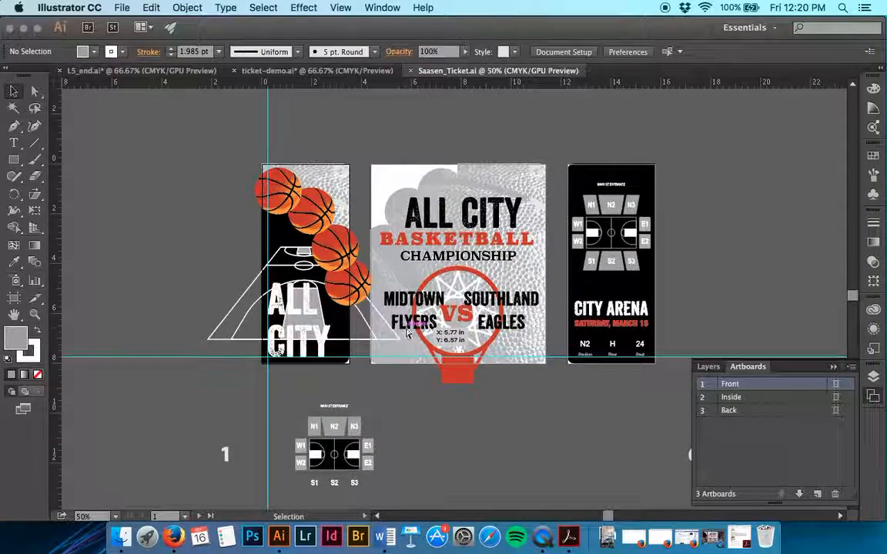
key(super+equal)
key(super+equal)
key(super+equal)
scroll(406, 330, up, 3)
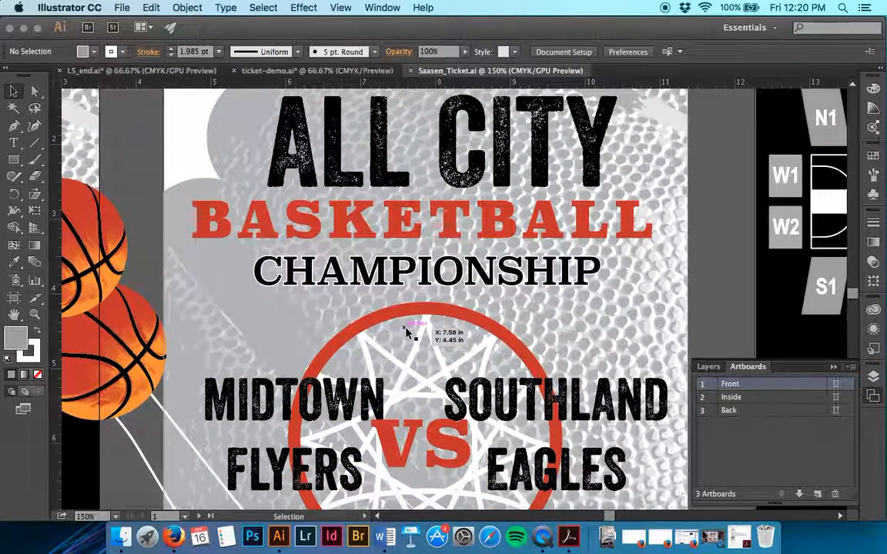
click(709, 367)
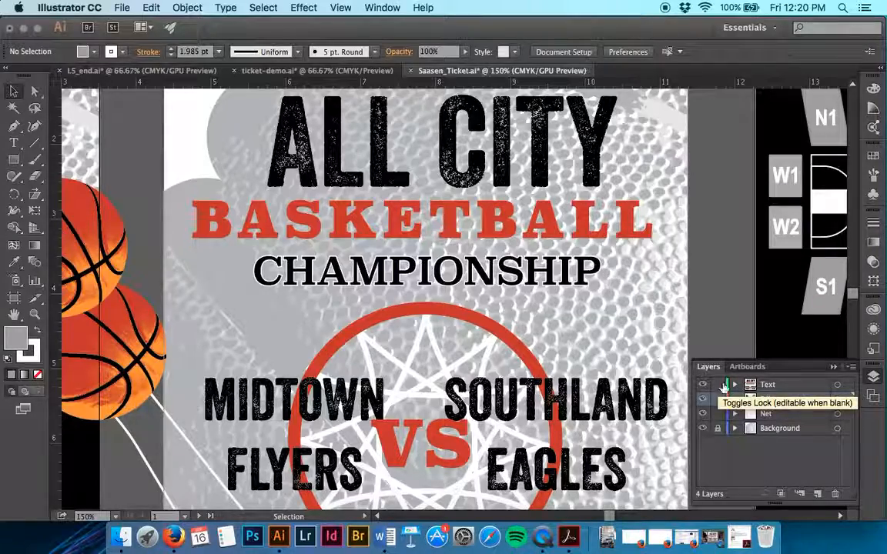
Reveal all hidden objects in the ticket document
scroll(669, 267, right, 9)
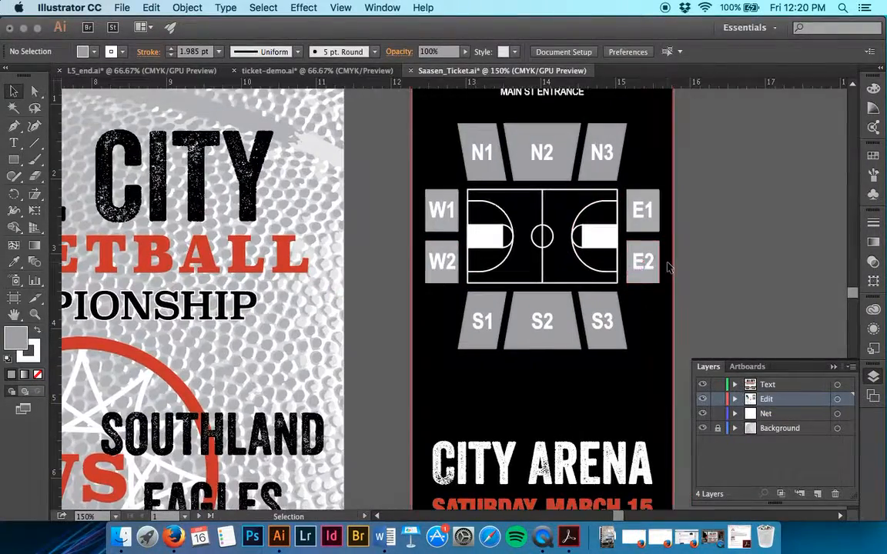
scroll(669, 267, up, 3)
scroll(668, 267, down, 3)
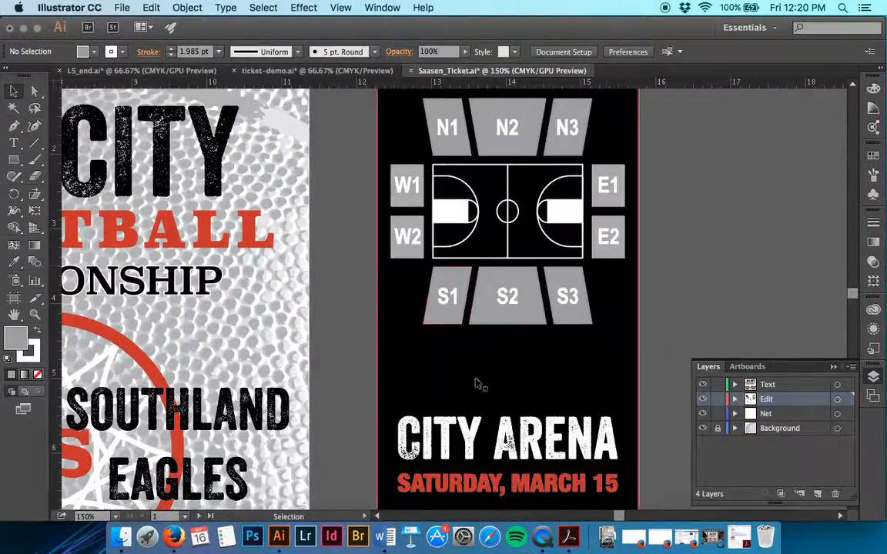
click(150, 7)
mouse_move(187, 7)
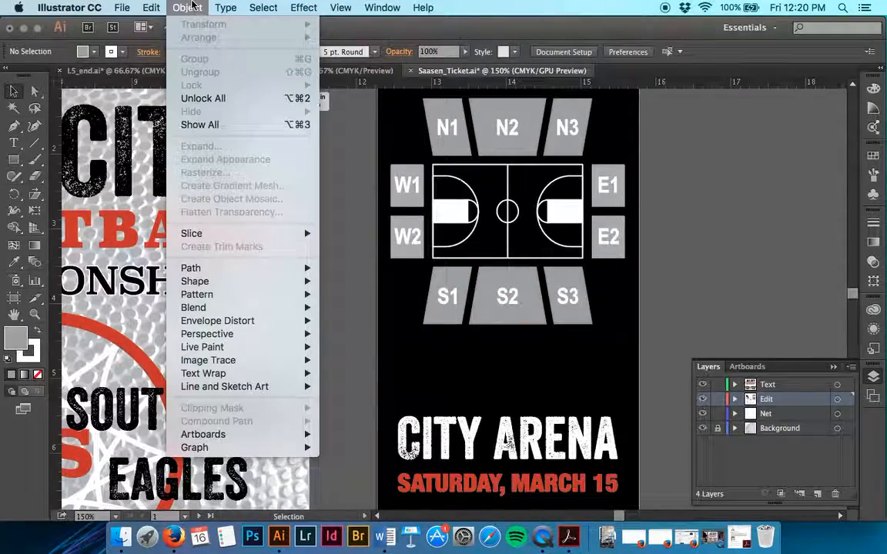
click(195, 125)
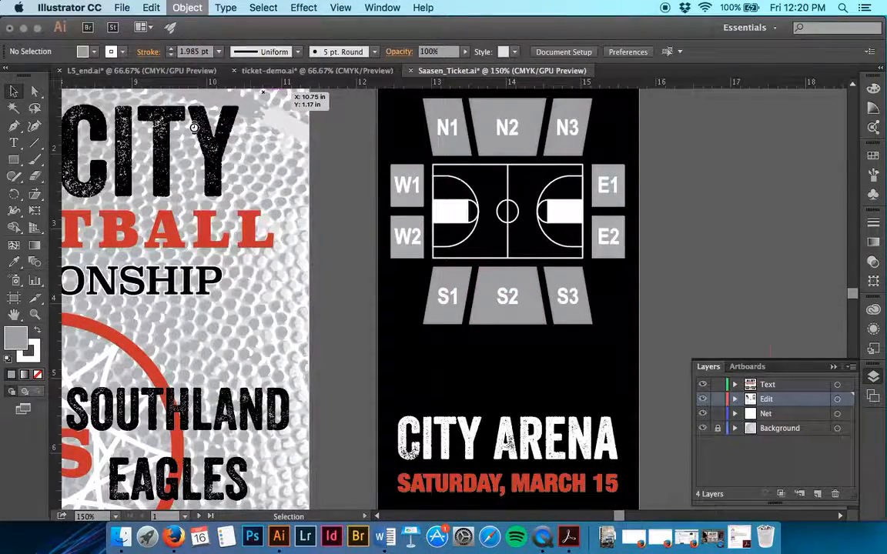
click(801, 228)
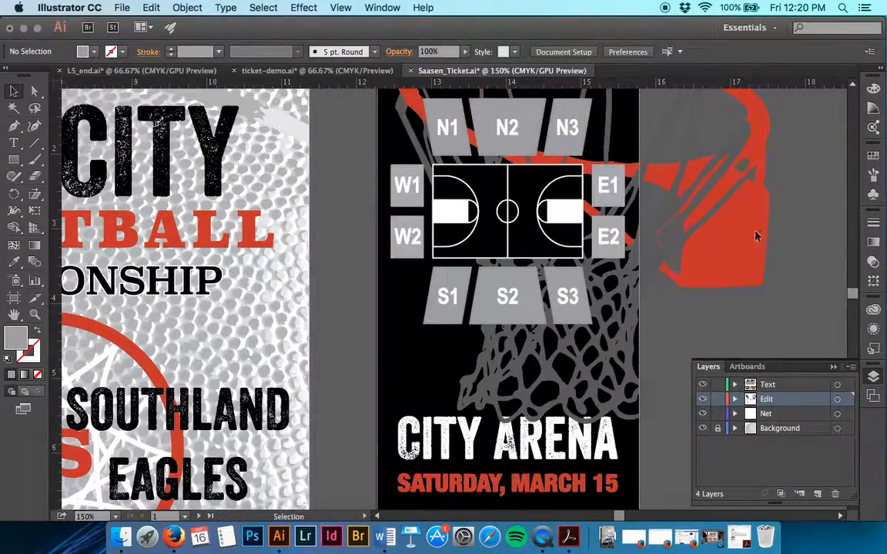
Place a horizontal guide along the top of the ALL CITY heading and hide that heading's group in the Text layer
scroll(539, 308, left, 5)
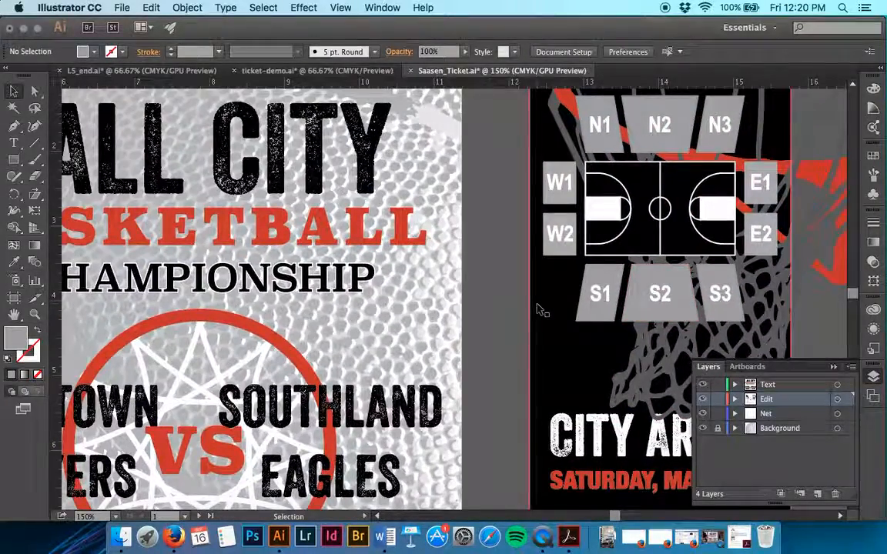
scroll(539, 308, left, 5)
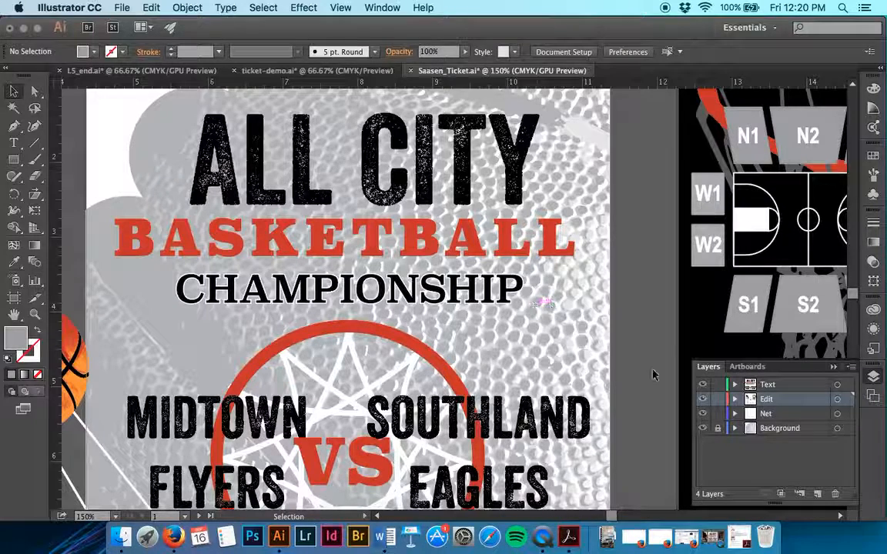
click(735, 385)
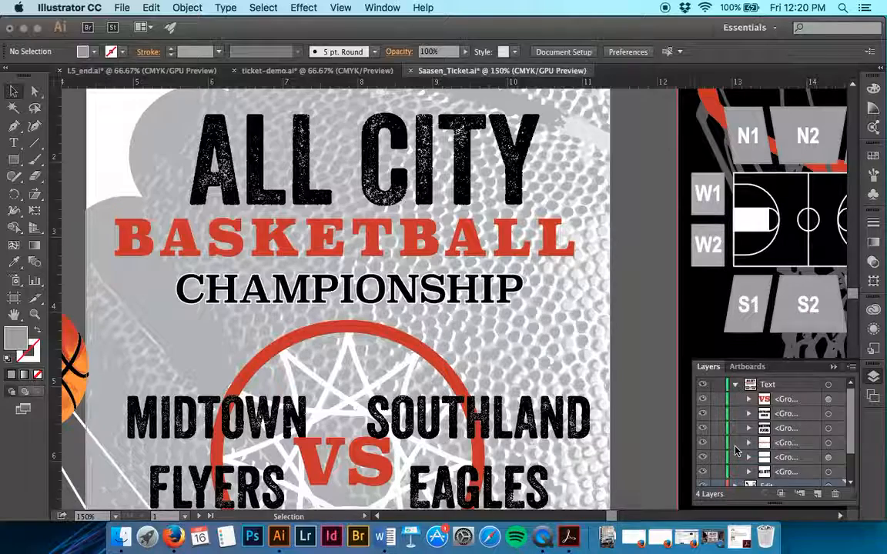
scroll(735, 439, down, 2)
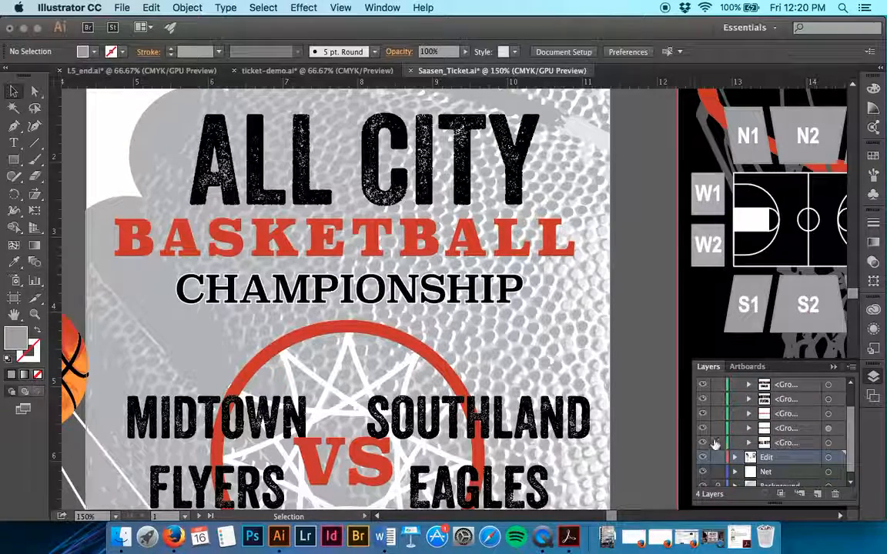
scroll(630, 234, up, 2)
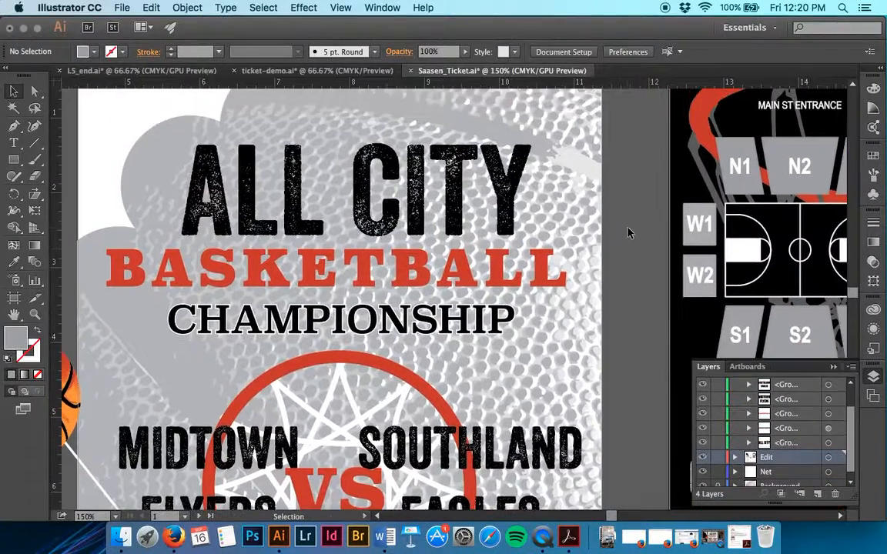
drag(493, 91, 496, 144)
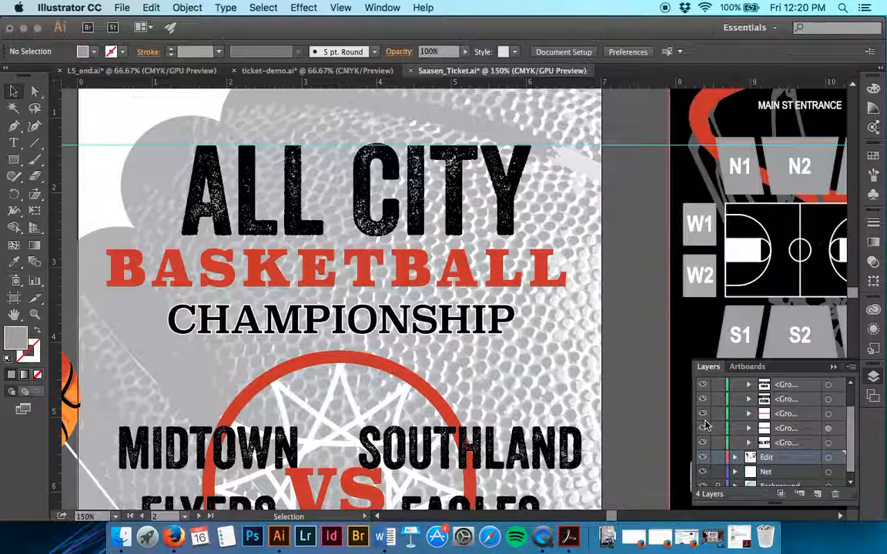
click(703, 444)
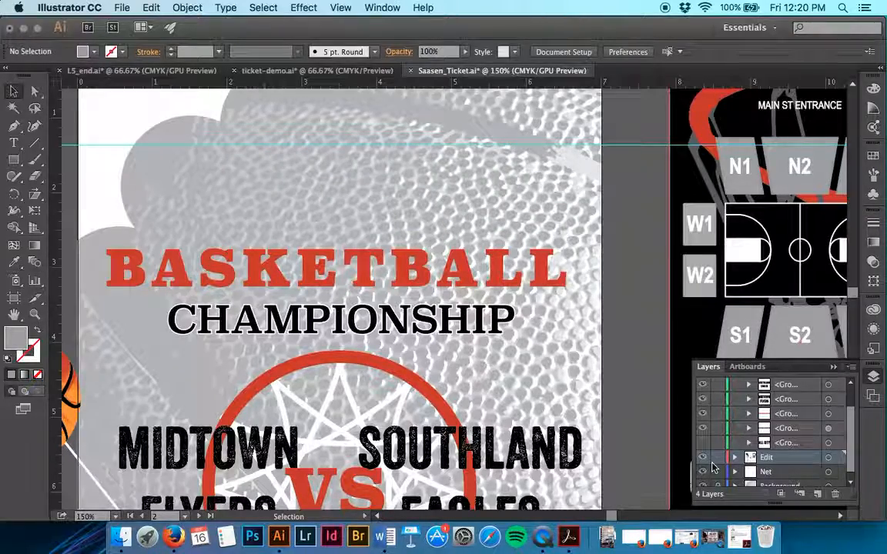
Place a horizontal guide along the top of the team names and hide the Southland Eagles and Midtown Flyers groups
scroll(589, 437, down, 3)
scroll(589, 437, left, 1)
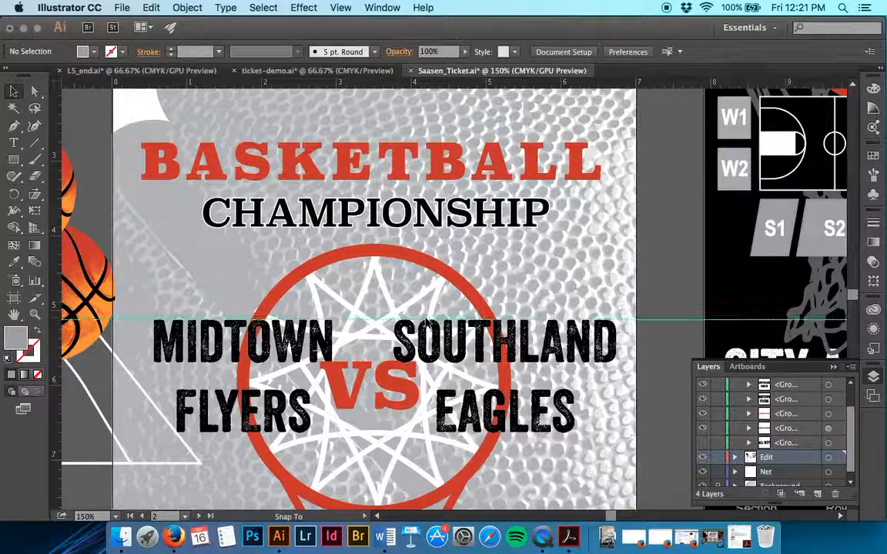
scroll(818, 453, up, 2)
click(801, 419)
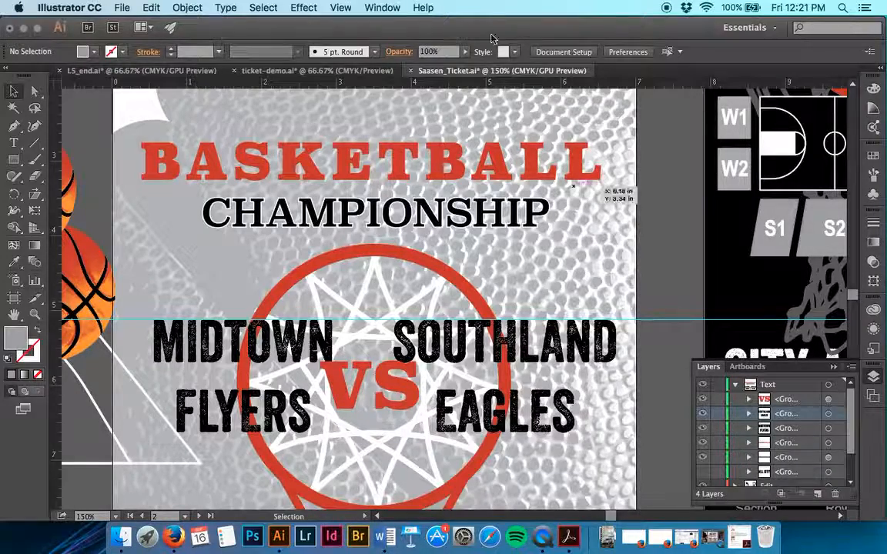
click(382, 7)
click(380, 6)
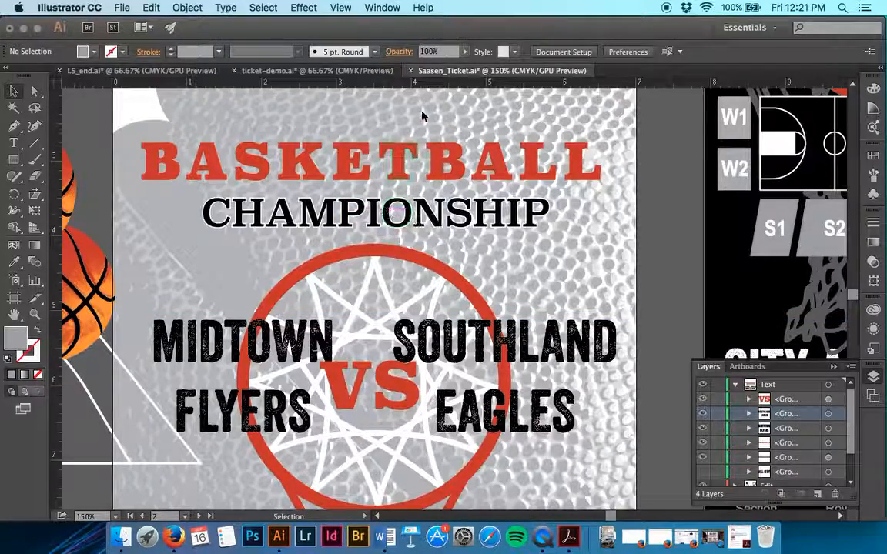
drag(433, 294, 432, 322)
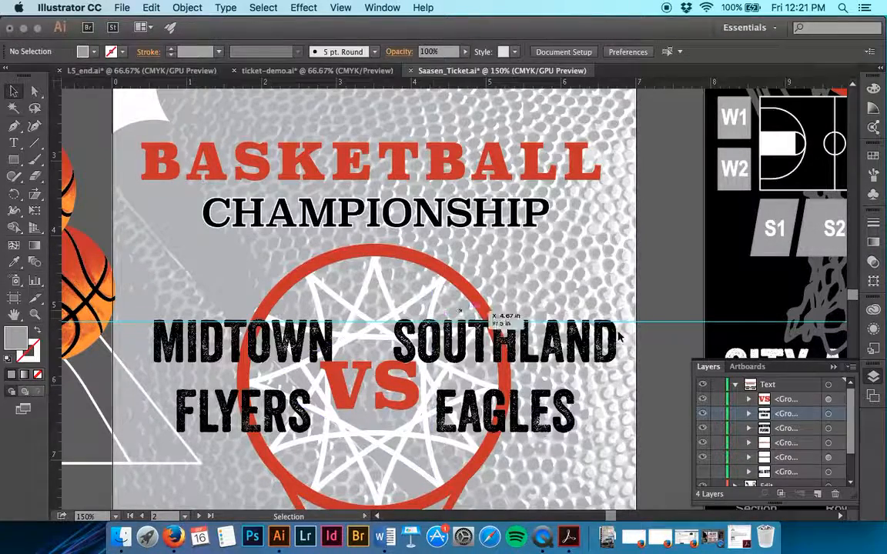
click(701, 415)
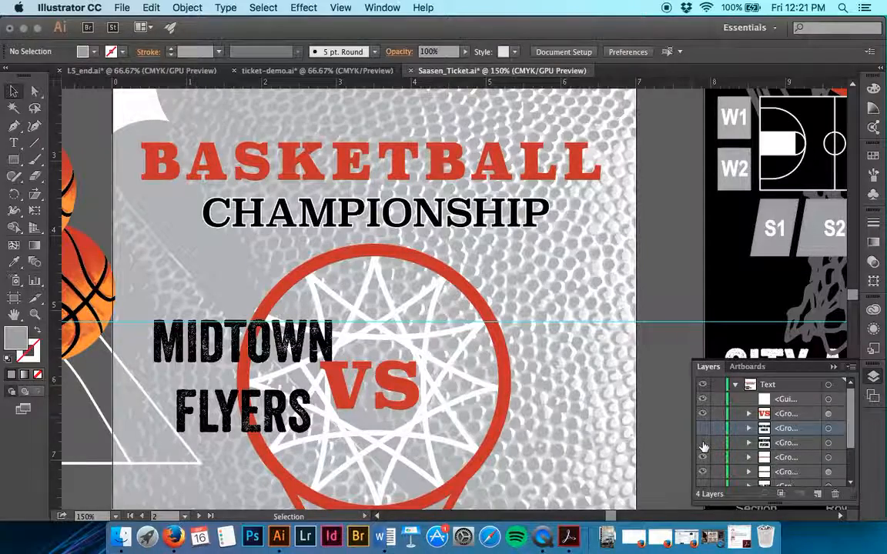
click(703, 445)
Create an area text box between the upper guide and the BASKETBALL heading containing "Phoenix"
scroll(543, 329, up, 5)
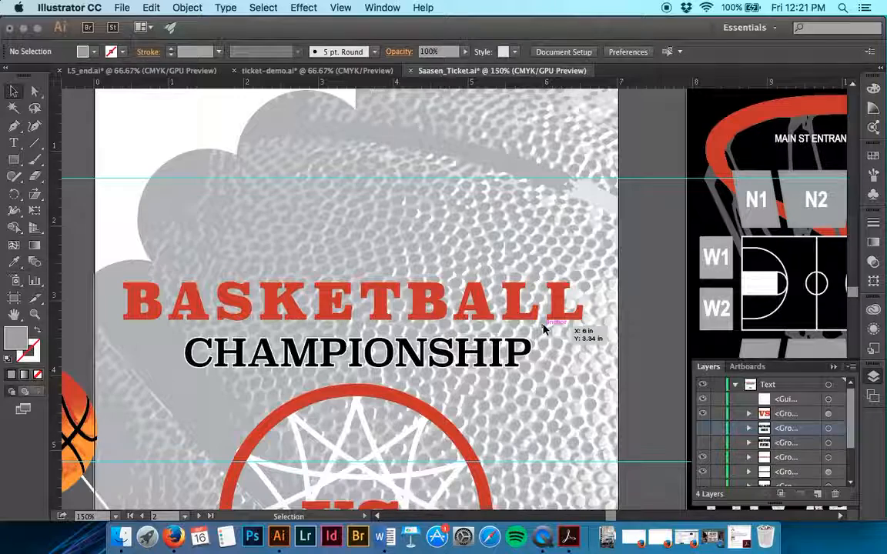
key(t)
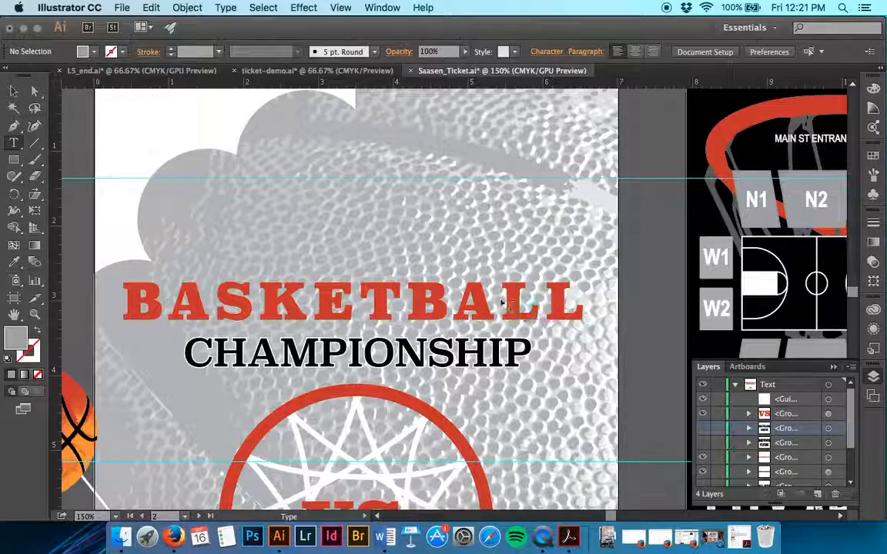
drag(213, 180, 499, 281)
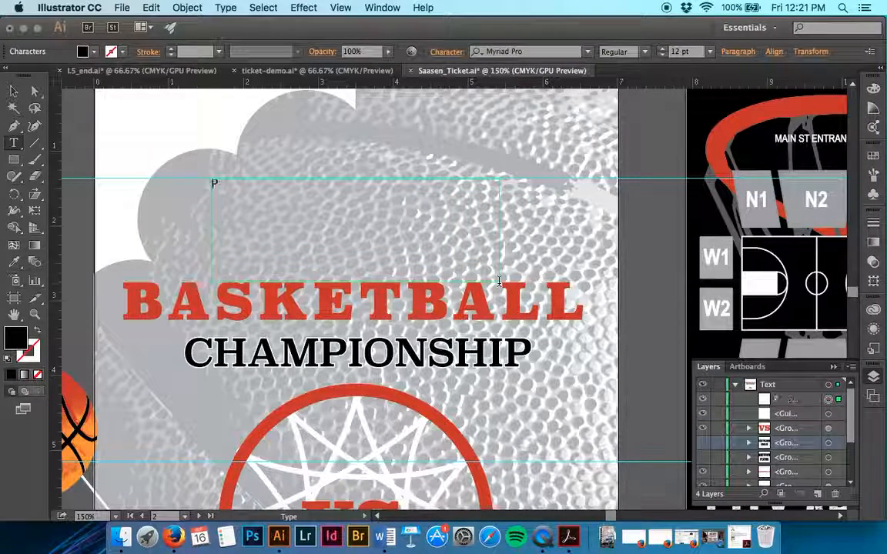
text(Phoenix)
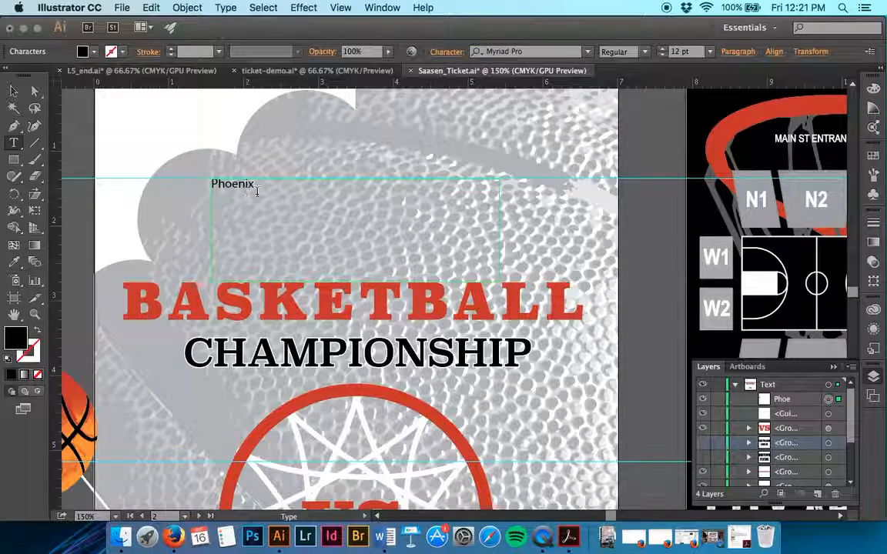
Select the whole word Phoenix and increase its font size to 31 pt
drag(254, 184, 211, 190)
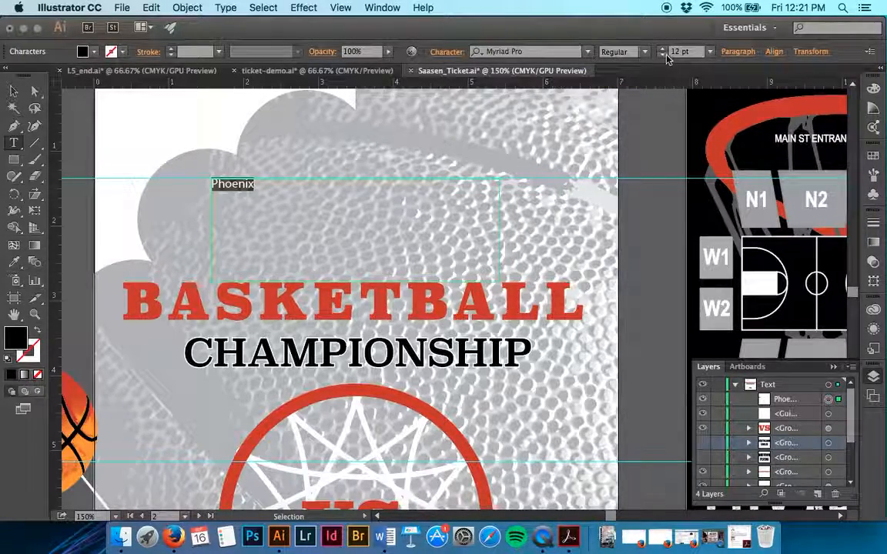
click(663, 48)
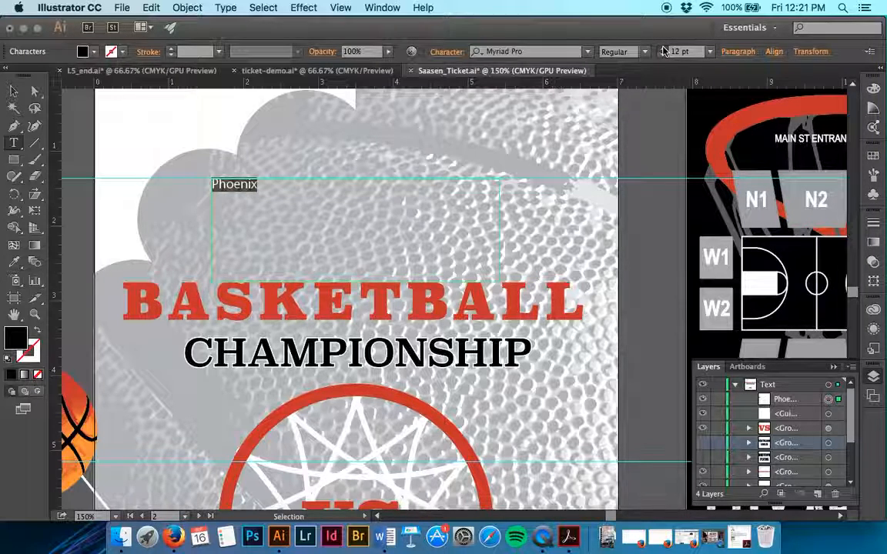
click(663, 48)
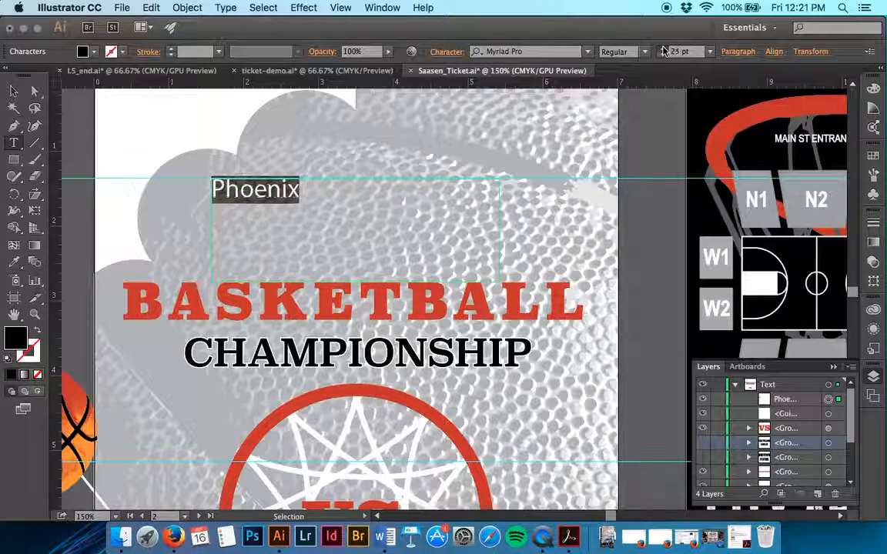
Try Arial as the font for the Phoenix text
click(586, 52)
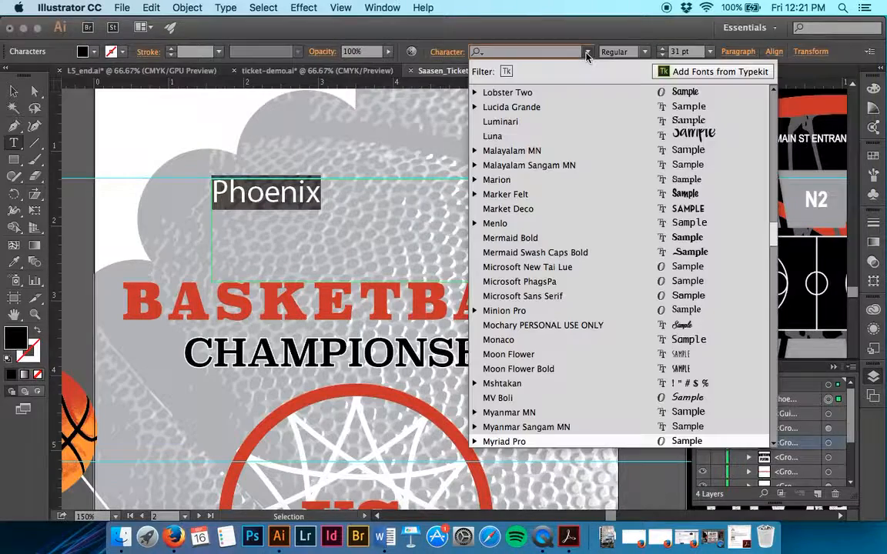
scroll(531, 304, up, 15)
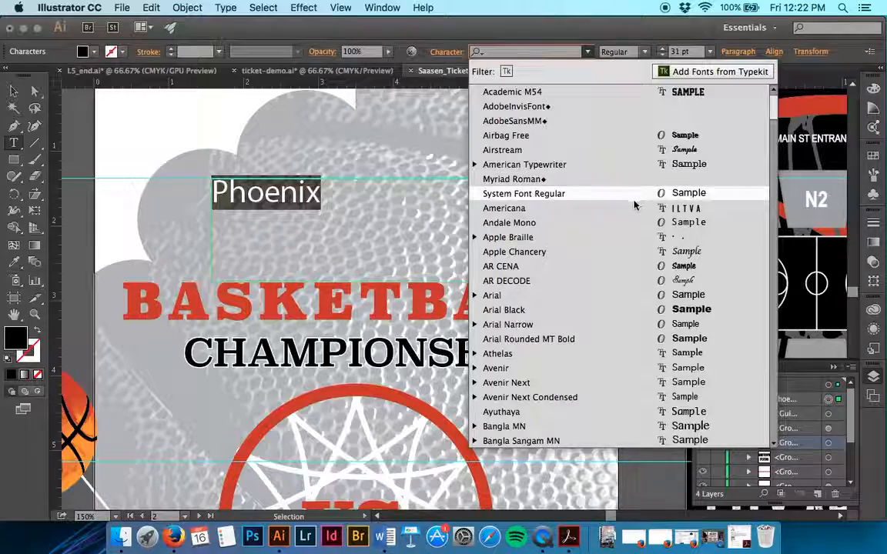
click(603, 300)
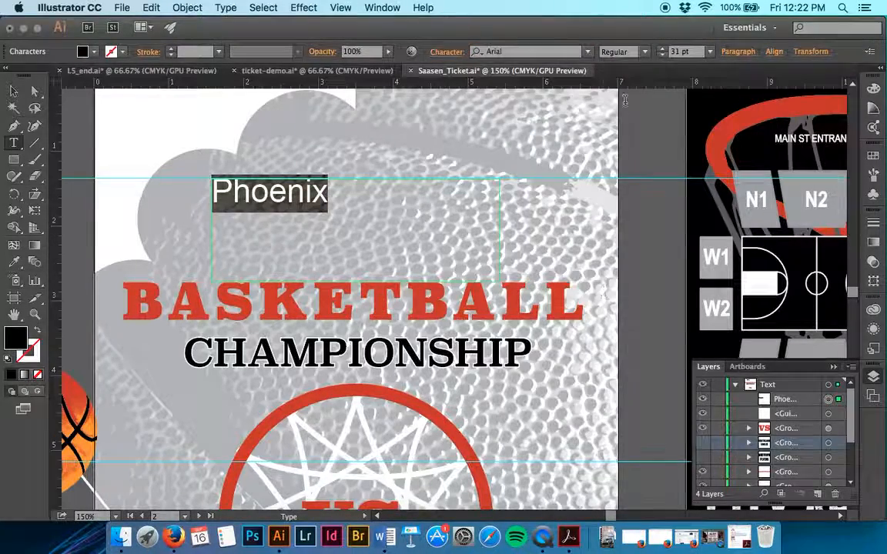
Set the Phoenix text's font to Birch Std
click(588, 52)
scroll(597, 265, down, 5)
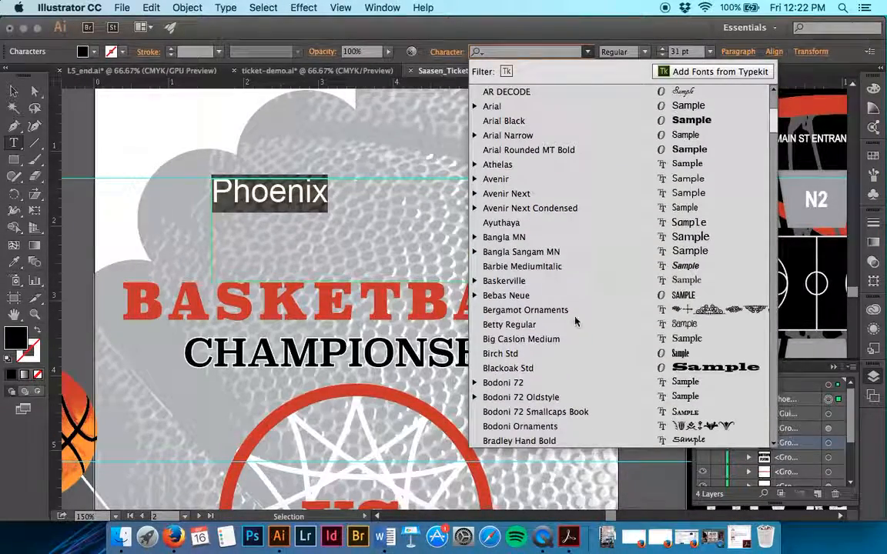
click(563, 359)
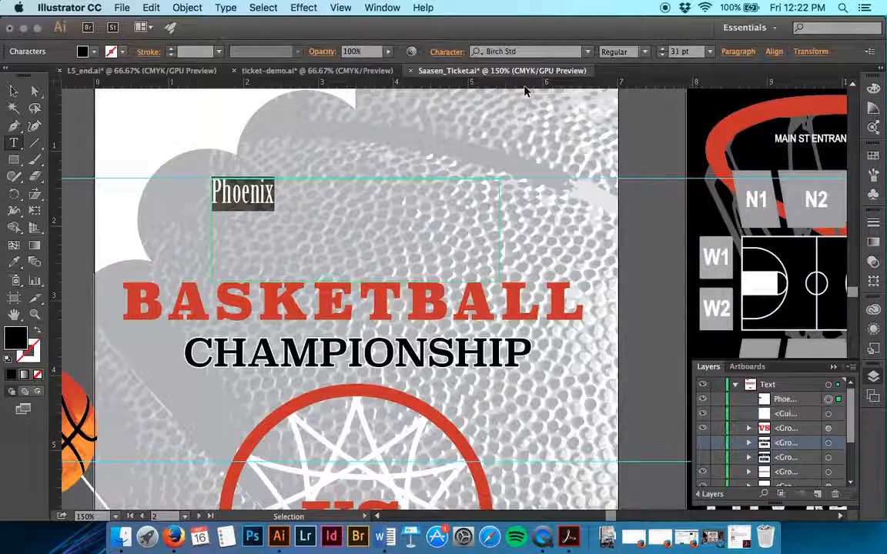
Try Blackoak Std and Combustion Tall BRK as fonts for the selected Phoenix text
click(588, 52)
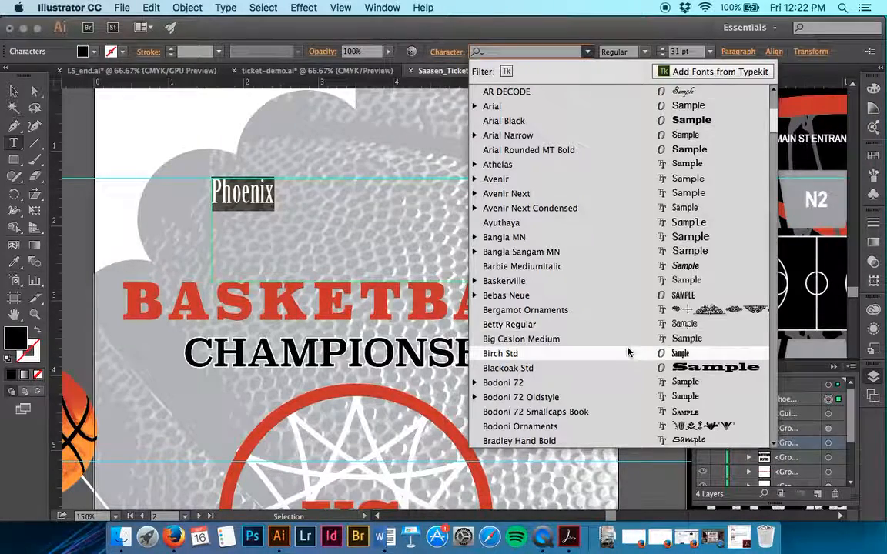
click(628, 354)
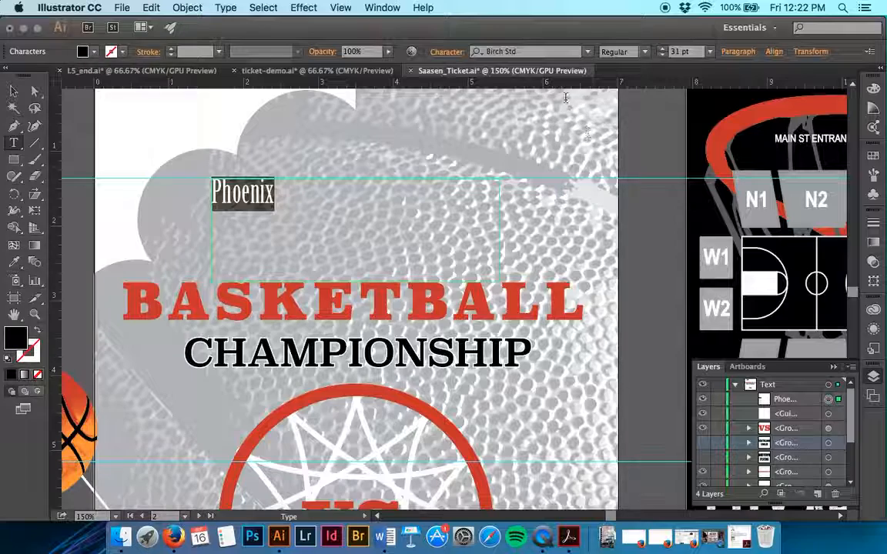
click(589, 52)
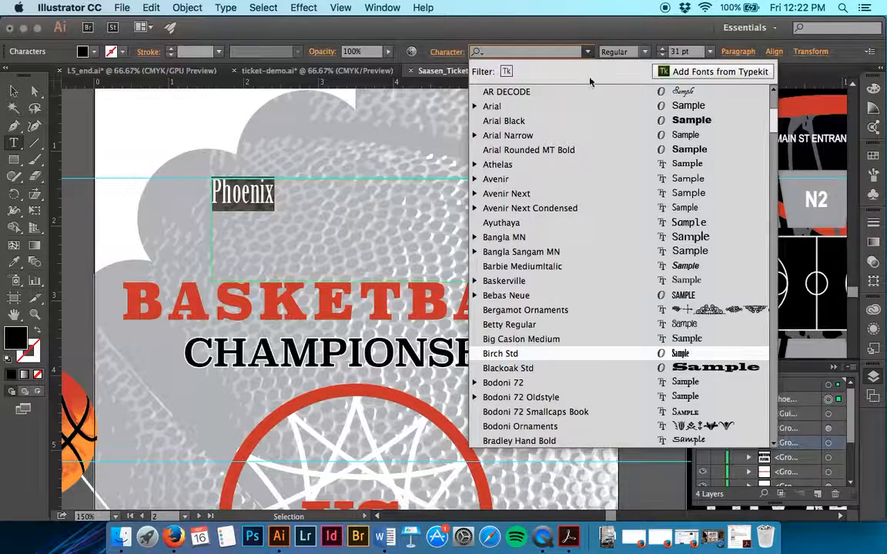
click(572, 369)
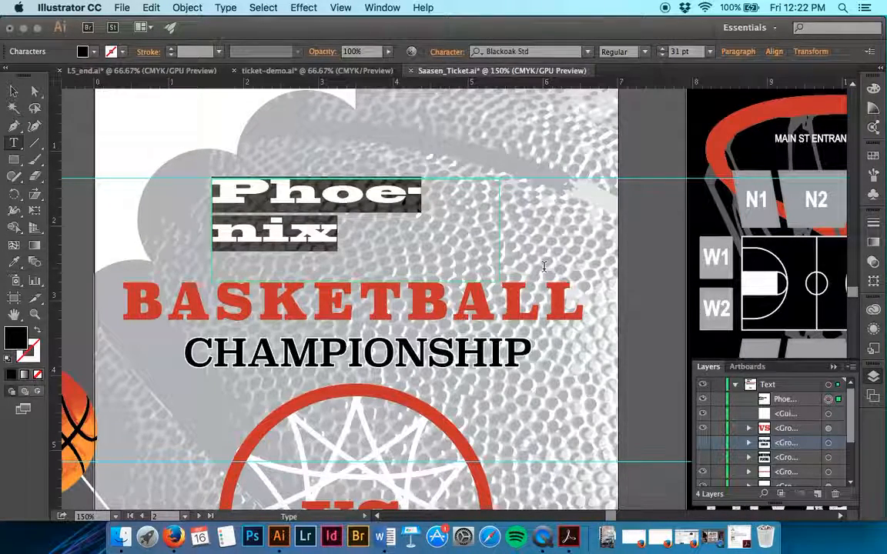
click(588, 52)
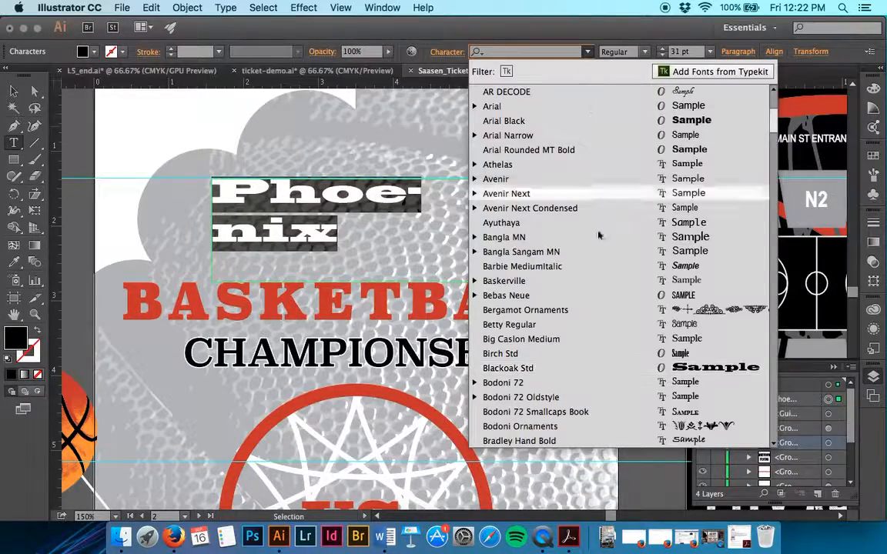
scroll(594, 317, down, 1)
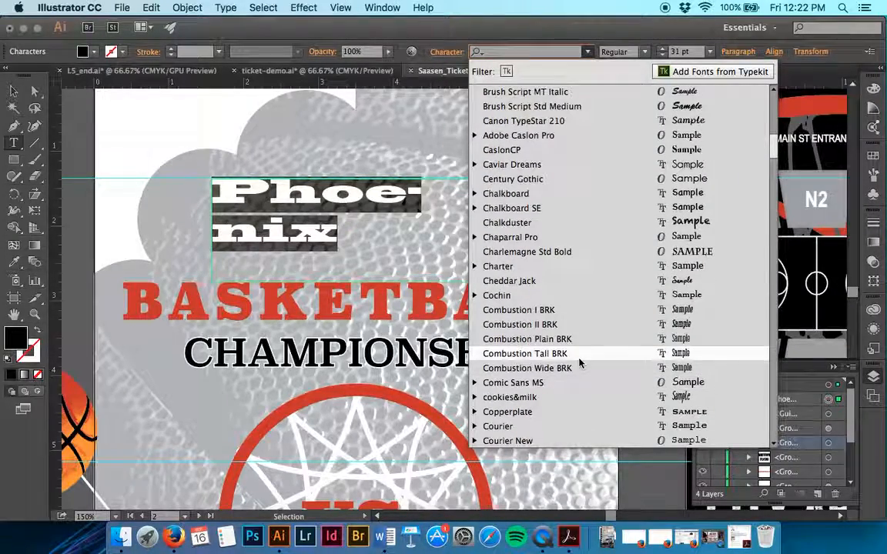
click(539, 353)
Set the Phoenix text's font to Academic M54
click(527, 52)
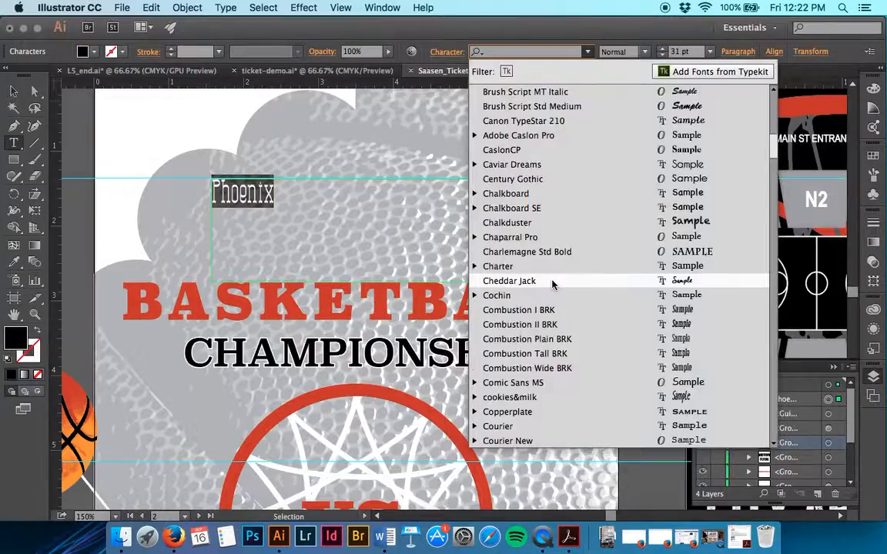
scroll(552, 285, down, 15)
scroll(568, 194, up, 20)
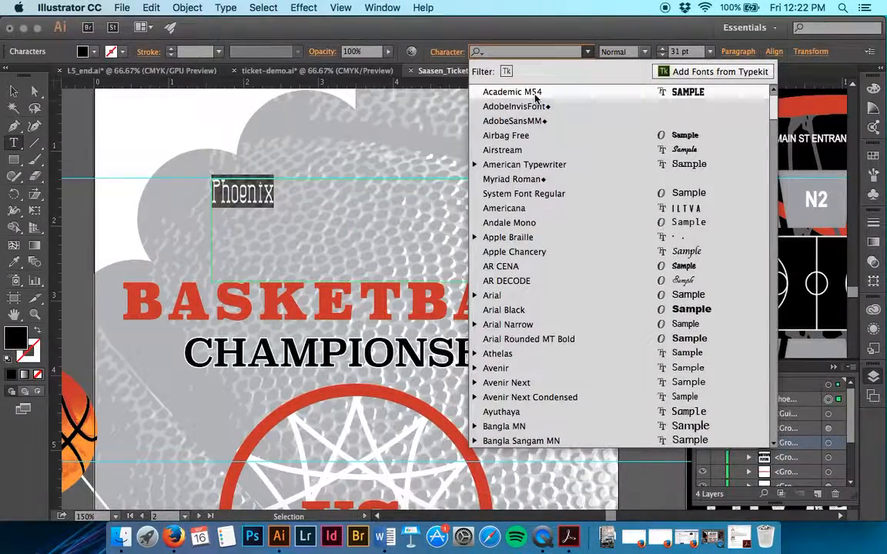
click(535, 92)
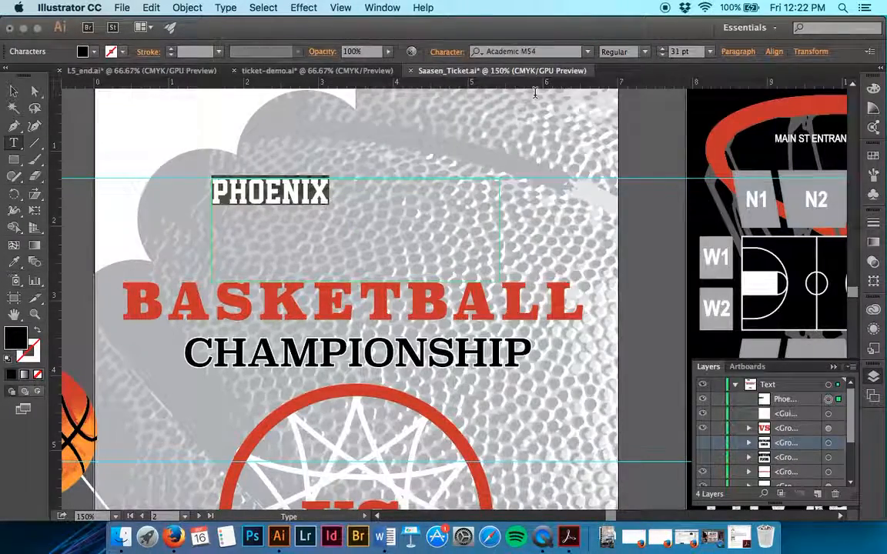
Select the whole word Phoenix and set its font size to 100 pt
click(349, 205)
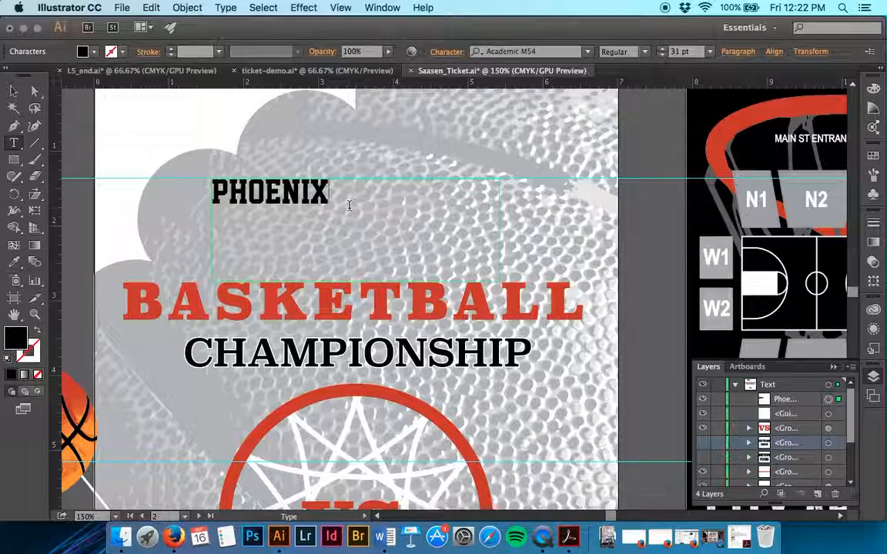
drag(348, 206, 193, 191)
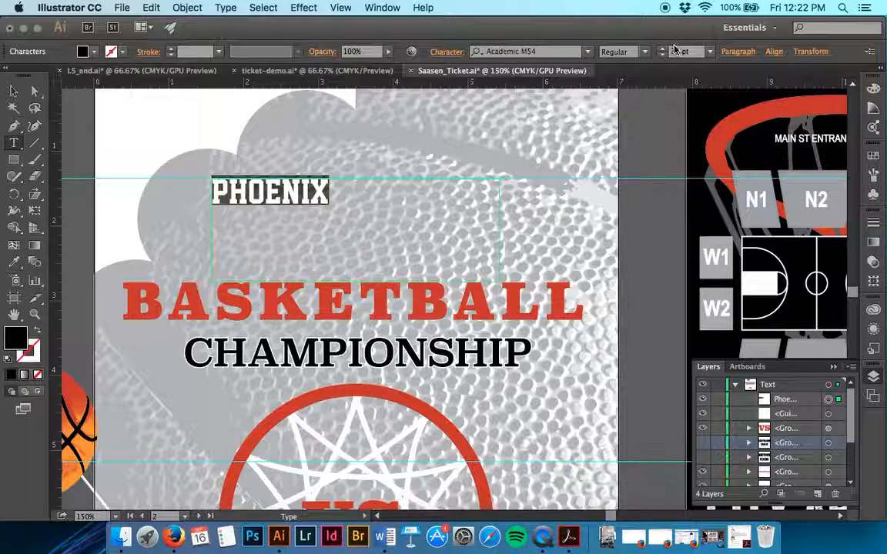
drag(680, 52, 649, 53)
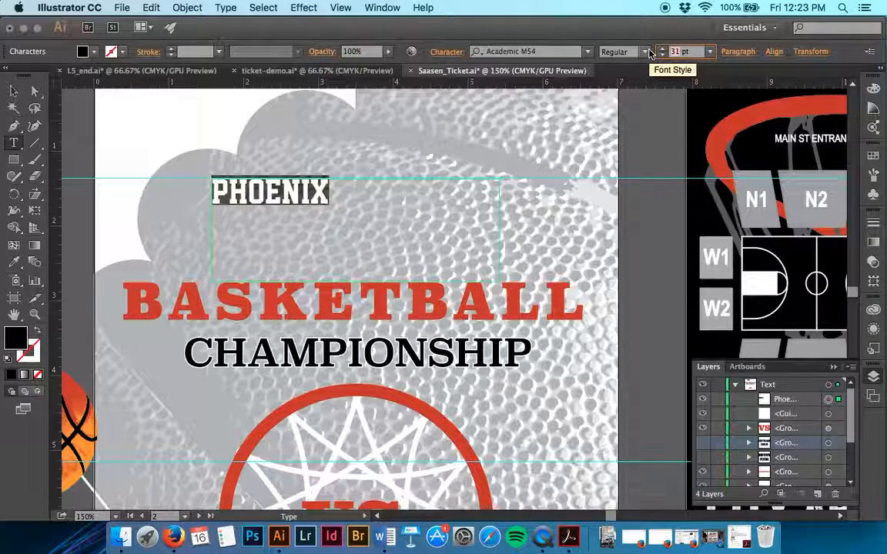
text(100)
key(Return)
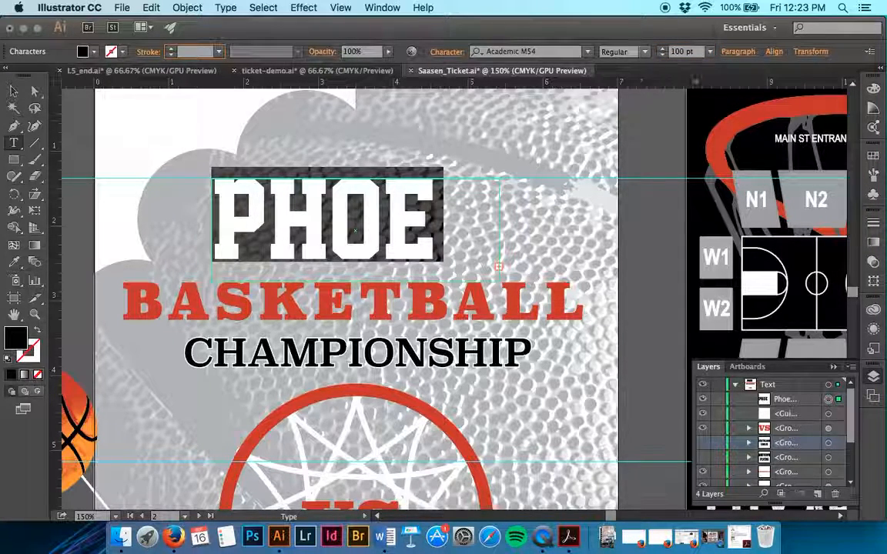
Shorten the heading text above BASKETBALL from Phoenix to "PHX"
click(336, 221)
key(shift+Right)
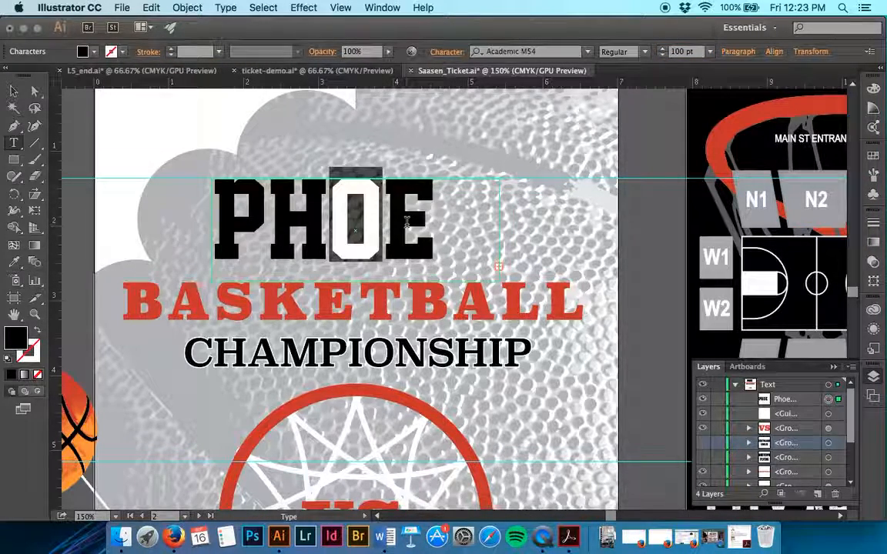
key(BackSpace)
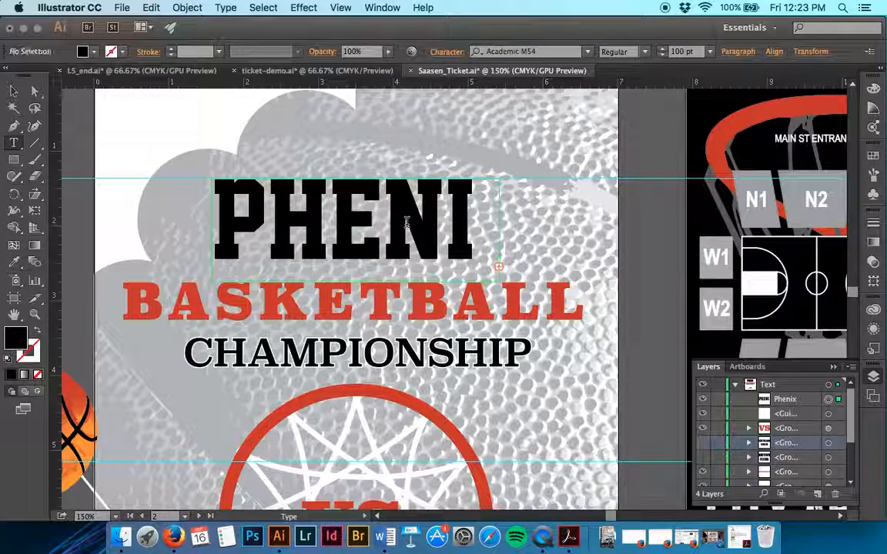
drag(445, 228, 352, 225)
text(X)
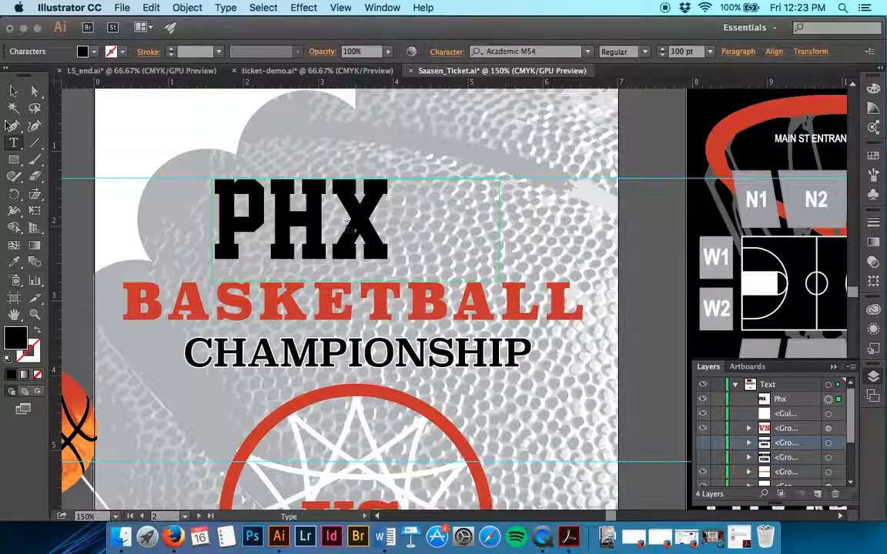
Shrink the PHX text frame to fit its letters and centre it above BASKETBALL, just below the upper guide
click(14, 90)
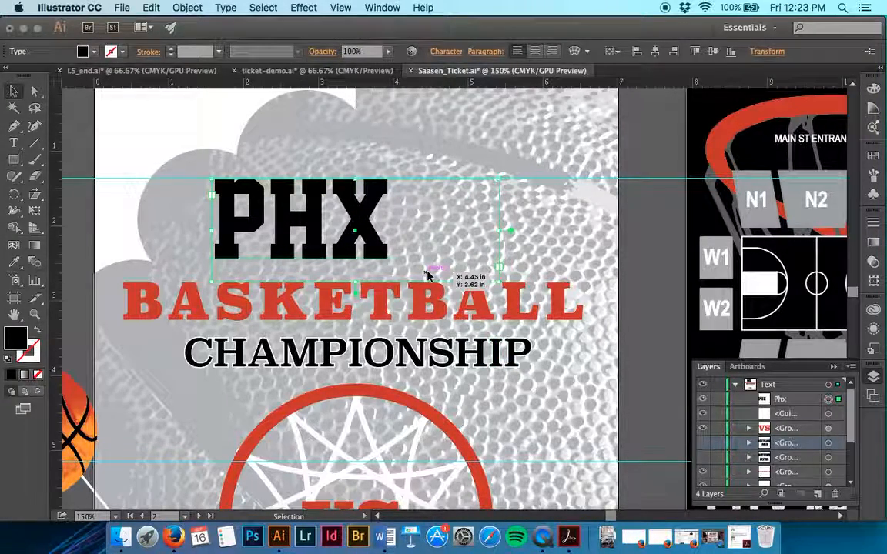
drag(499, 284, 395, 271)
drag(368, 229, 434, 234)
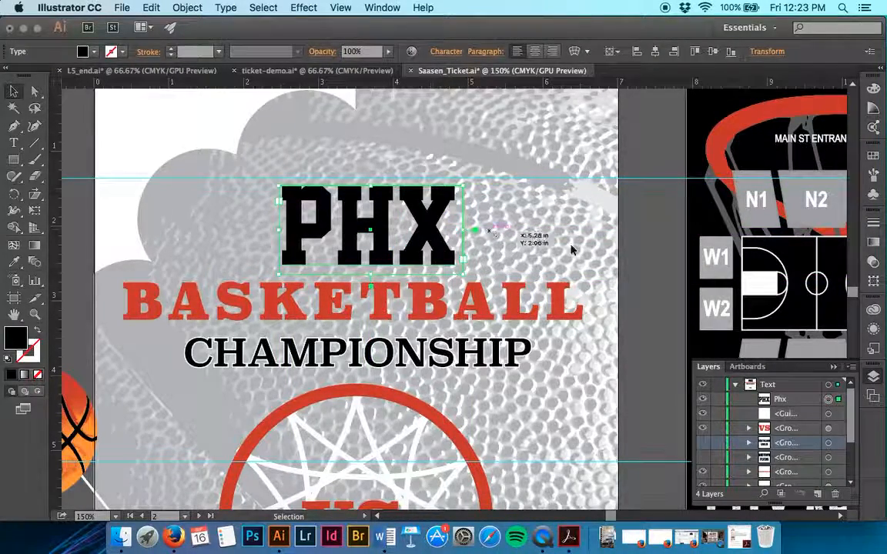
click(658, 239)
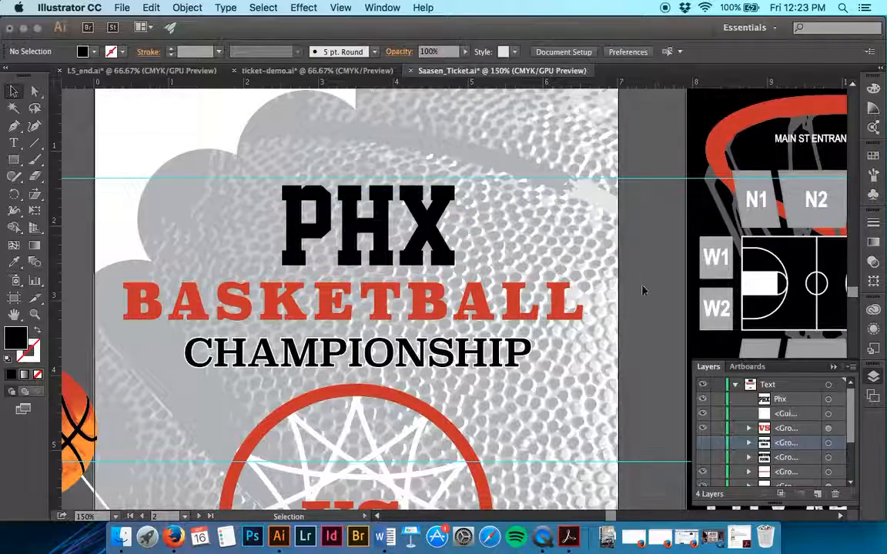
Check the team-name layout in ticket-demo.ai, and in Saasen_Ticket.ai create an area text box containing "South" below the middle guide, over the hoop's left half
scroll(645, 286, down, 6)
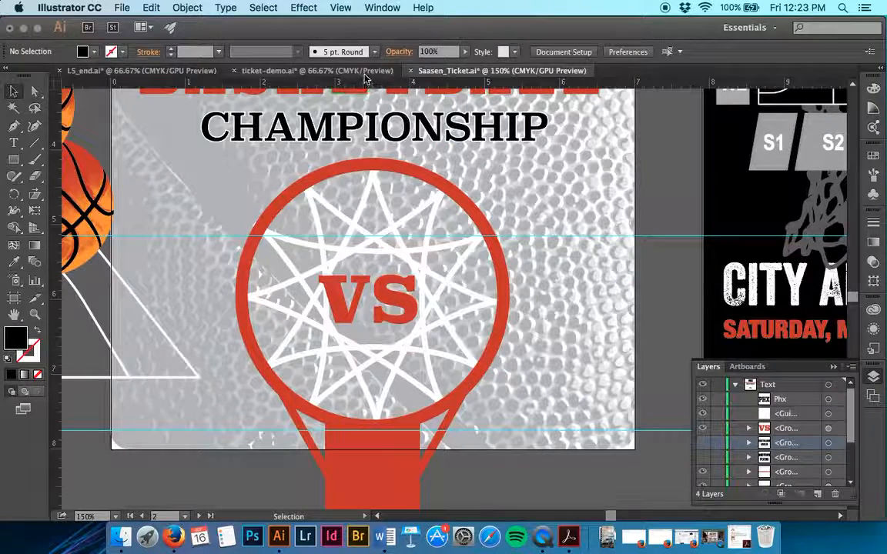
key(super+minus)
key(super+minus)
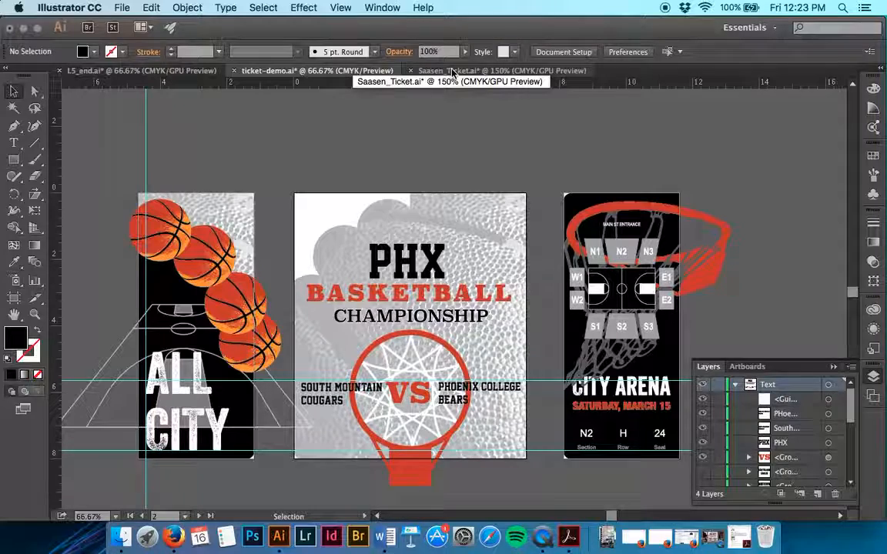
click(452, 71)
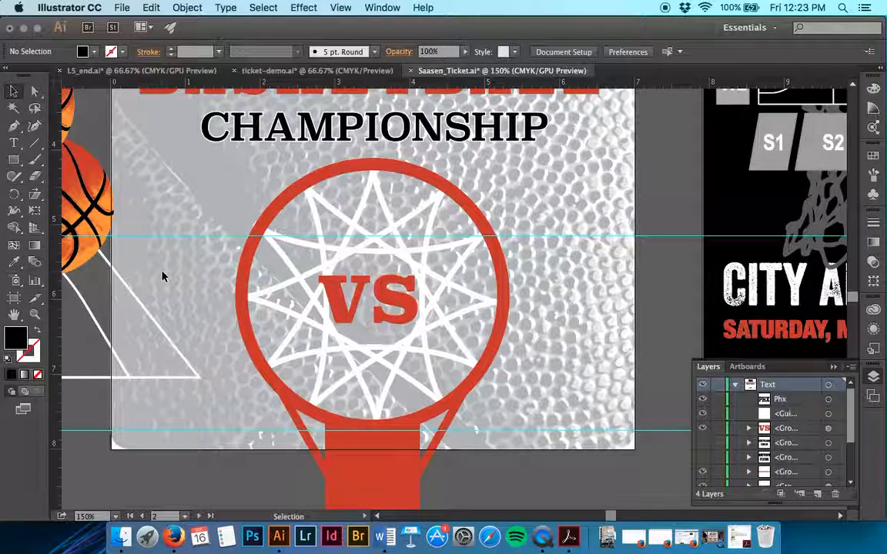
key(t)
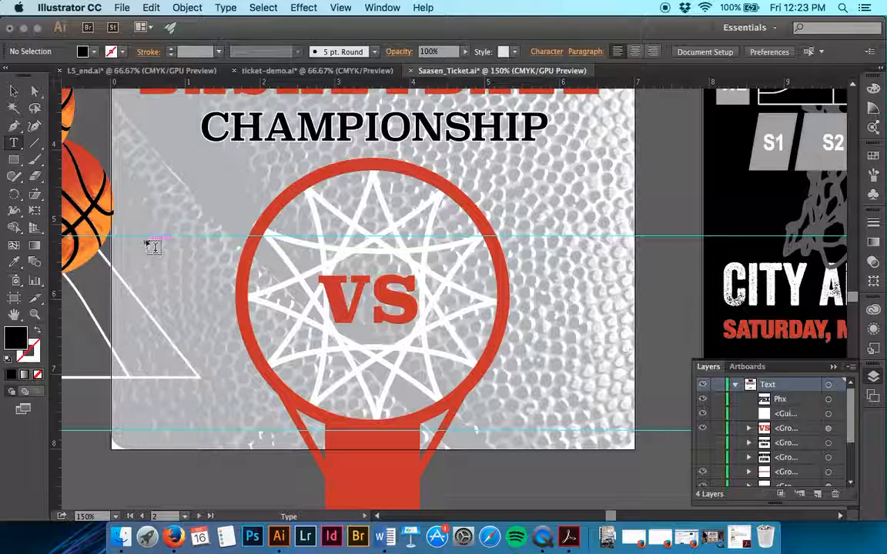
drag(131, 238, 349, 374)
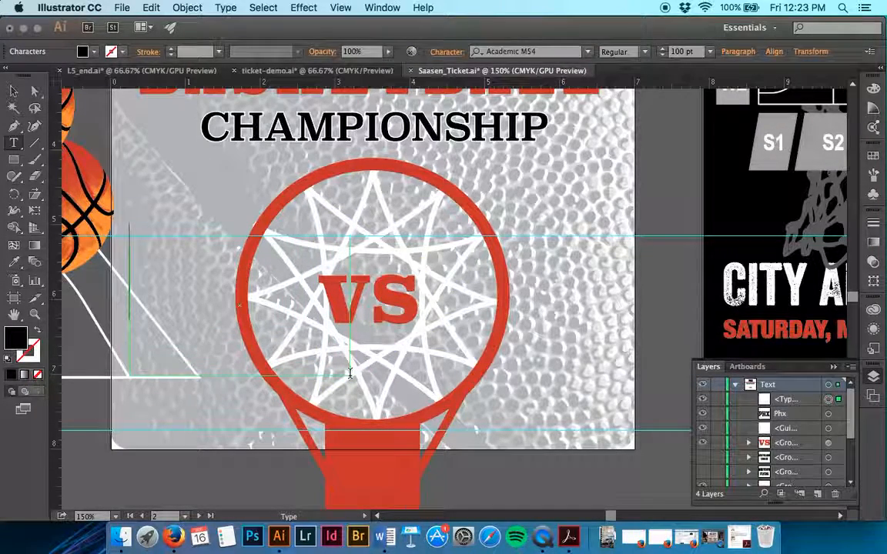
text(SOU)
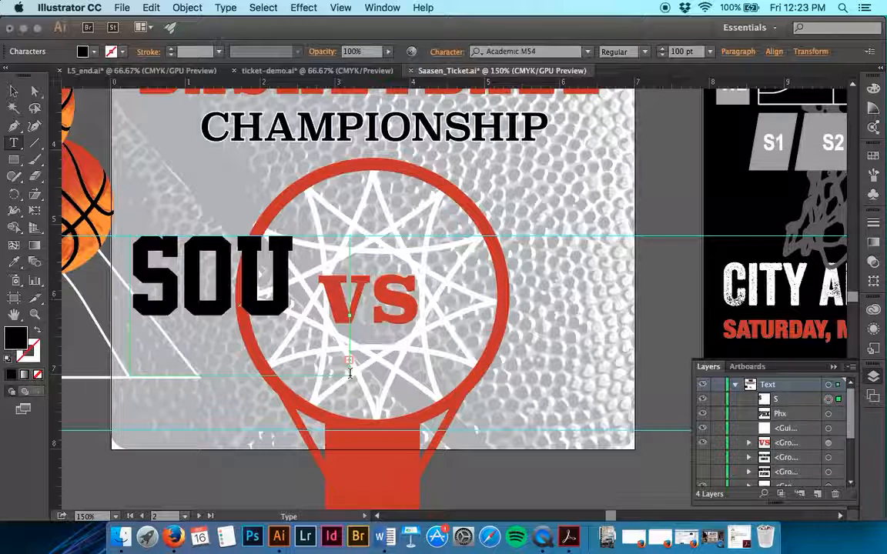
Select all of the South text and reduce its font size to 36 pt
key(super+a)
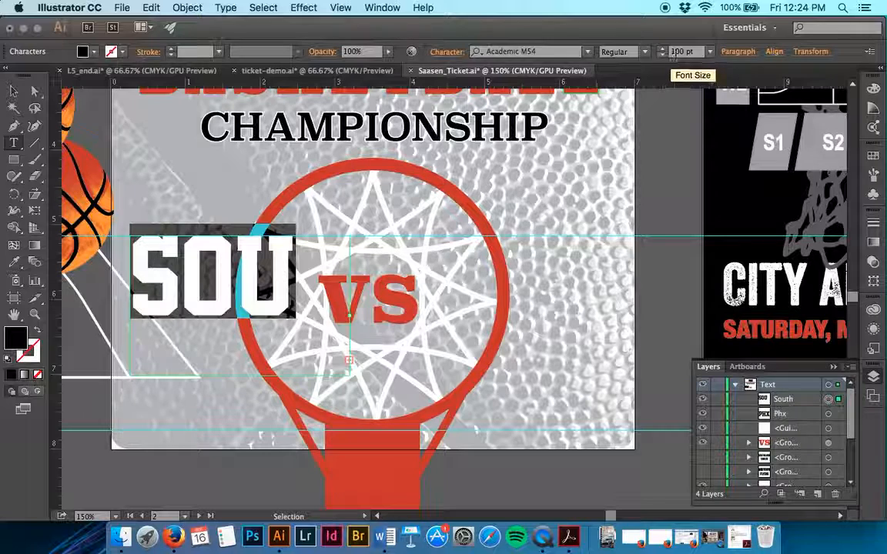
click(664, 54)
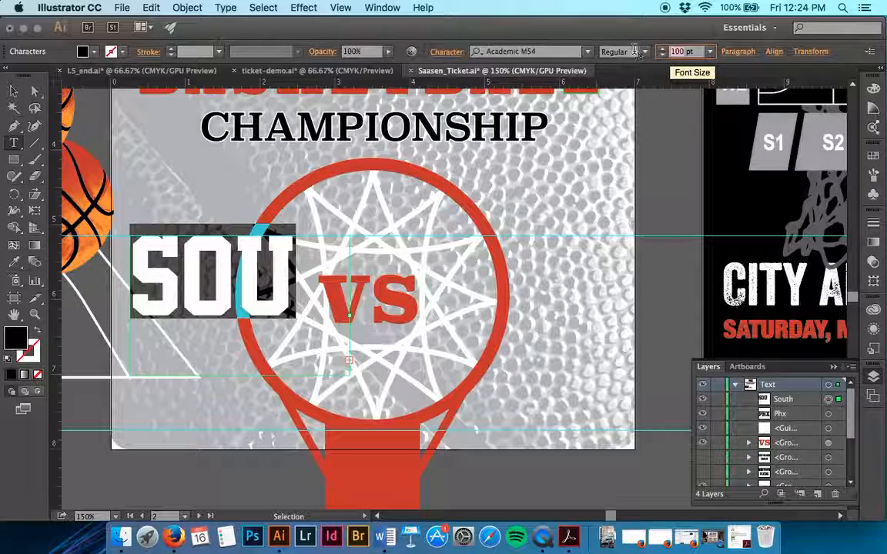
text(50)
key(Return)
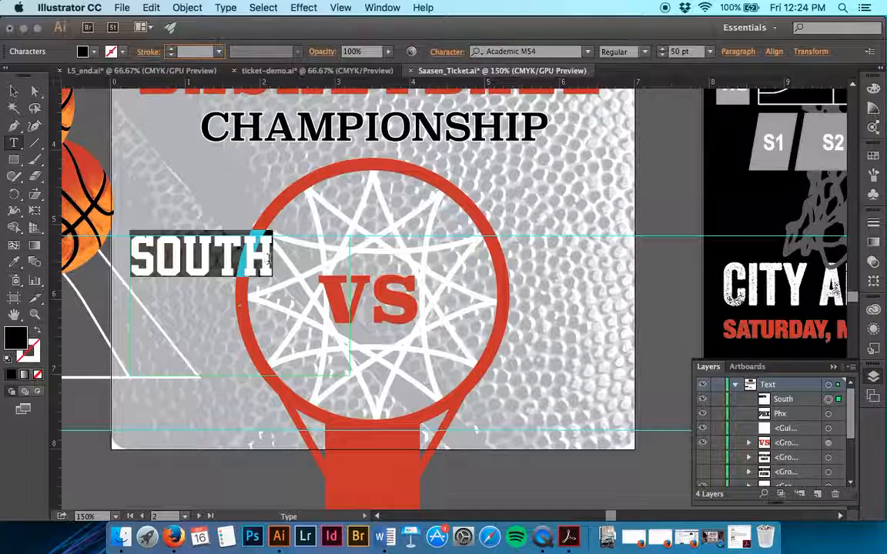
click(664, 55)
click(664, 54)
click(664, 55)
click(662, 55)
click(662, 55)
click(663, 55)
click(662, 55)
Add "MOUNTAIN" and "COUGARS" on separate lines directly beneath SOUTH
click(238, 255)
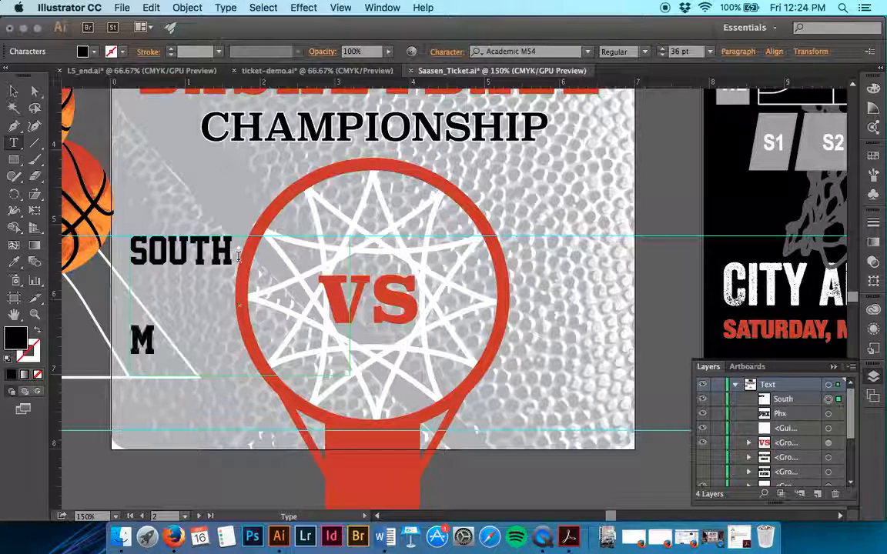
text(M)
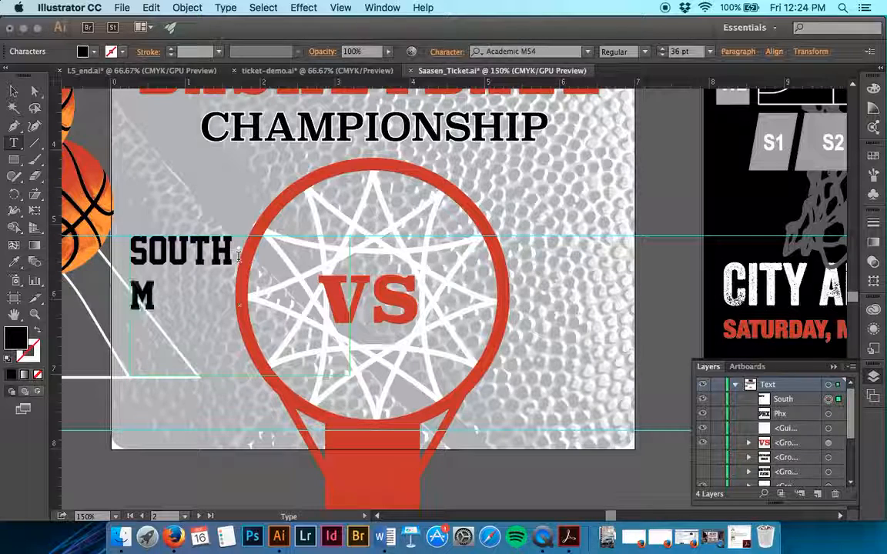
text(OUNTAIN)
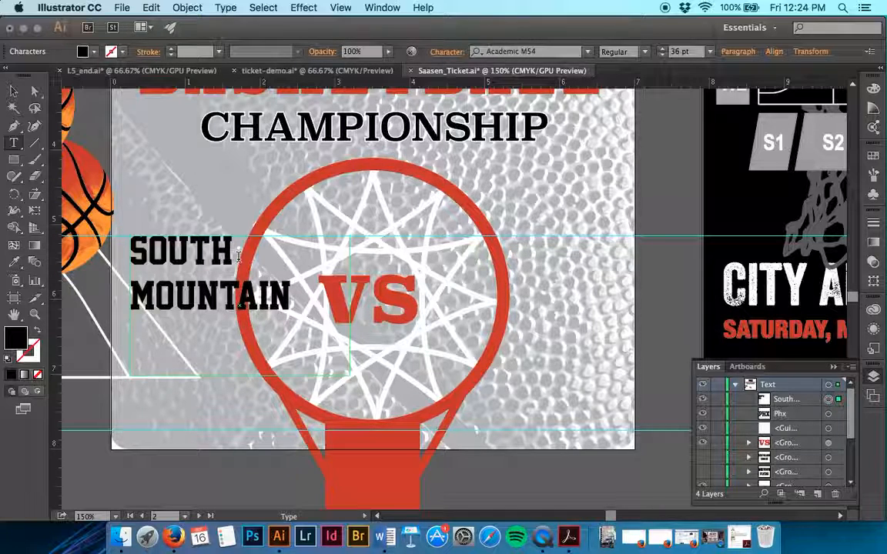
key(Return)
text(COUGARS)
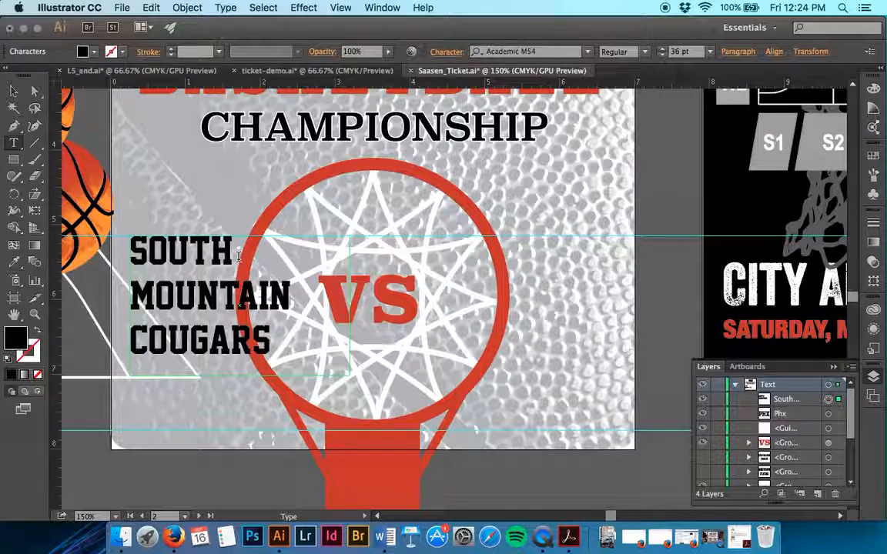
Shrink the SOUTH MOUNTAIN COUGARS frame to fit its text and move it right, up against the VS lettering
click(13, 91)
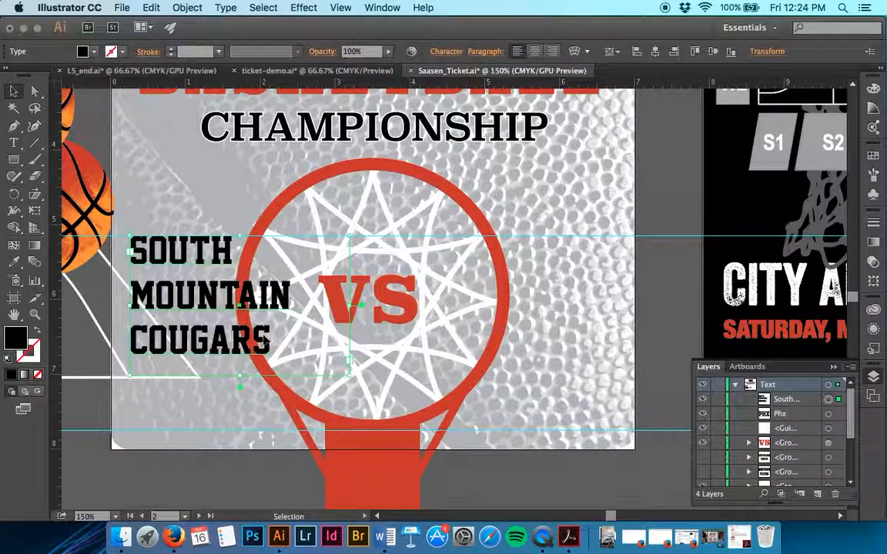
drag(350, 376, 298, 365)
drag(230, 301, 269, 301)
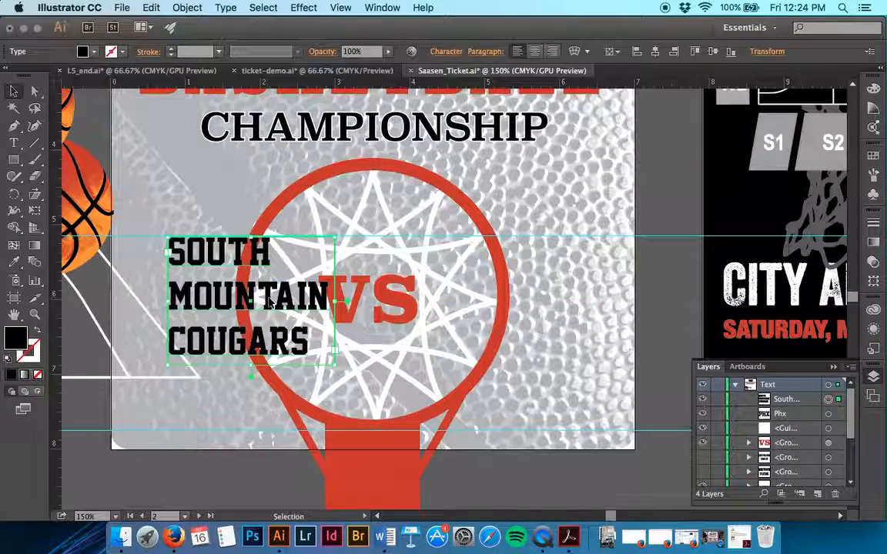
click(603, 331)
Create an area text box over the hoop's right side, opposite SOUTH MOUNTAIN COUGARS, containing "PHOENIX", "COLLEGE" and "BEARS" on separate lines
click(15, 144)
drag(466, 238, 593, 344)
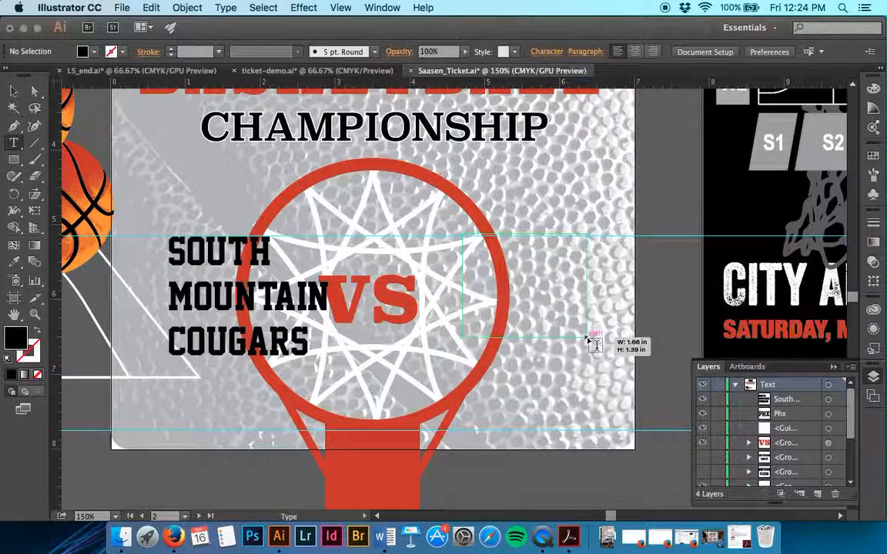
drag(630, 377, 628, 377)
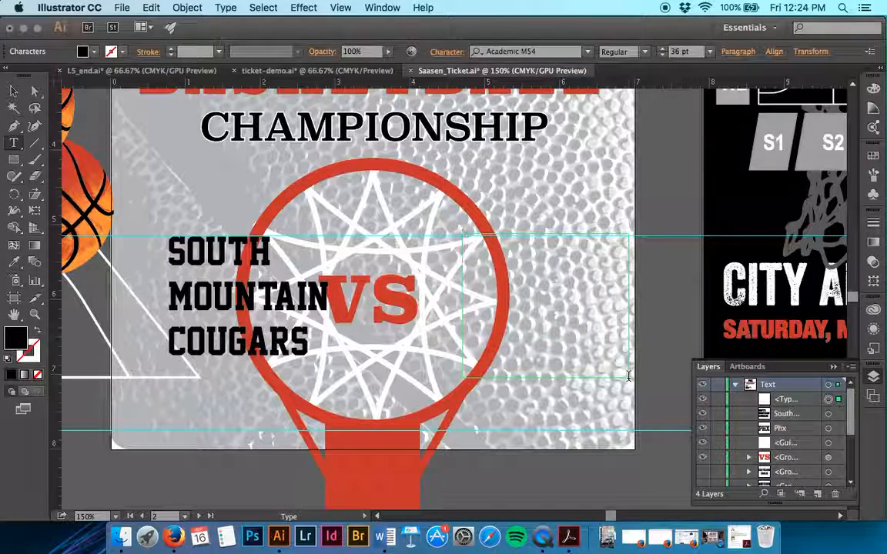
text(PHOENIX)
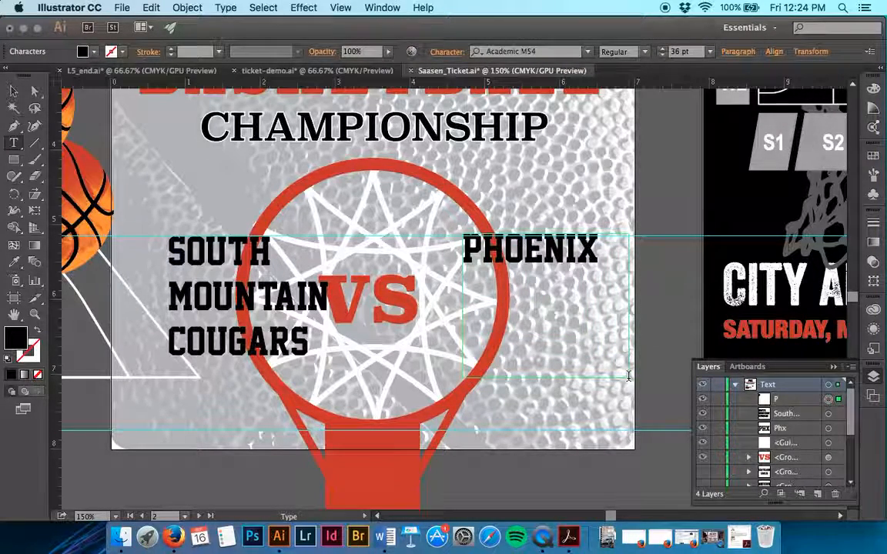
text( COLLEGE BEARS)
Lower the top edge of the PHOENIX COLLEGE BEARS frame to the middle guide and move the text left, closer to VS
click(13, 91)
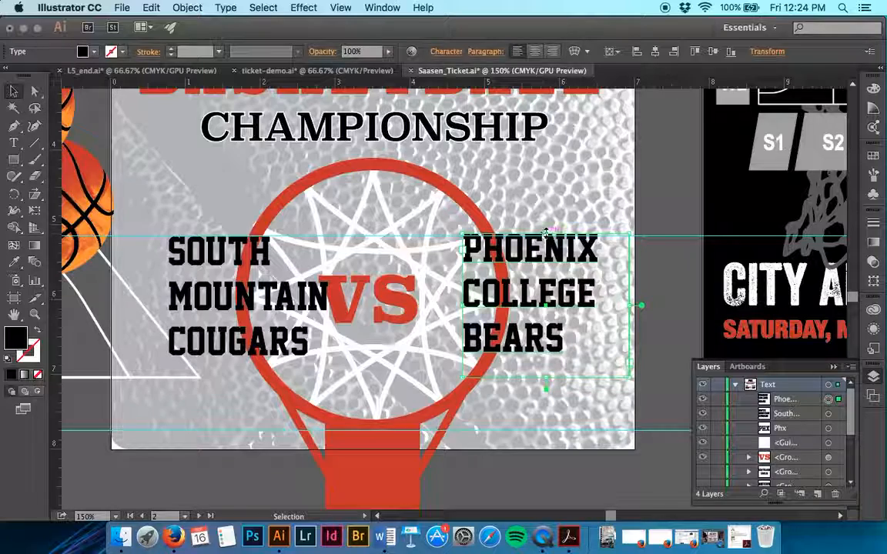
drag(545, 234, 521, 235)
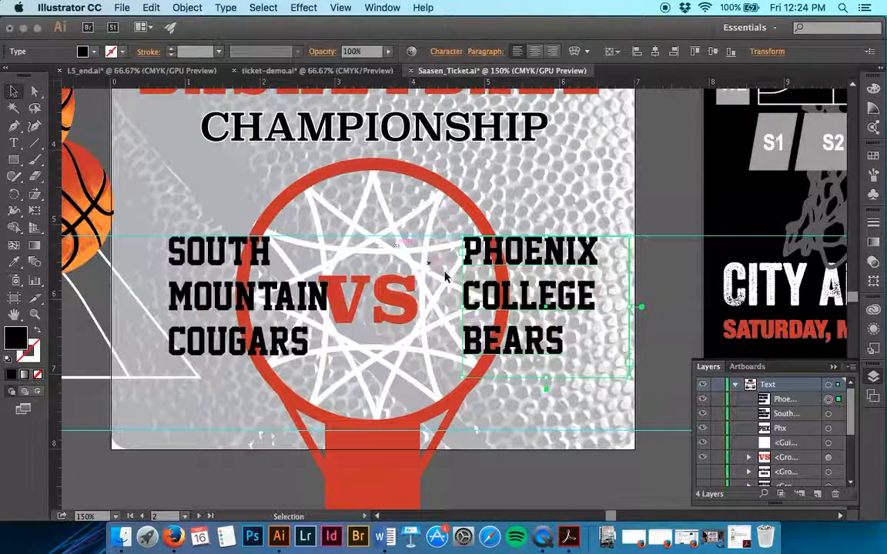
drag(467, 307, 445, 307)
Nudge the SOUTH MOUNTAIN COUGARS text left until it clears the VS lettering, and deselect it
click(276, 296)
key(Left)
key(Left)
key(Left)
key(Left)
key(Left)
key(Left)
key(Left)
key(Left)
key(Left)
key(Left)
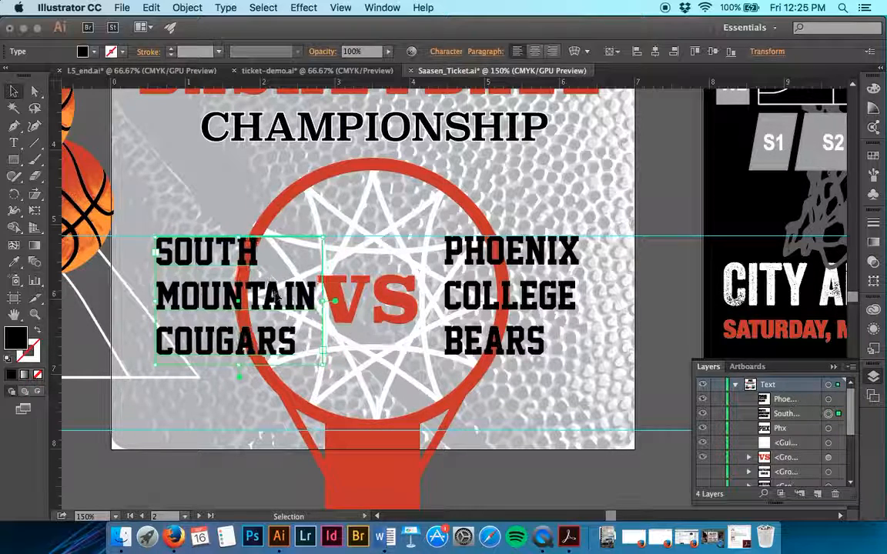
key(Left)
key(Left)
key(Left)
key(Left)
key(Left)
key(Left)
key(Left)
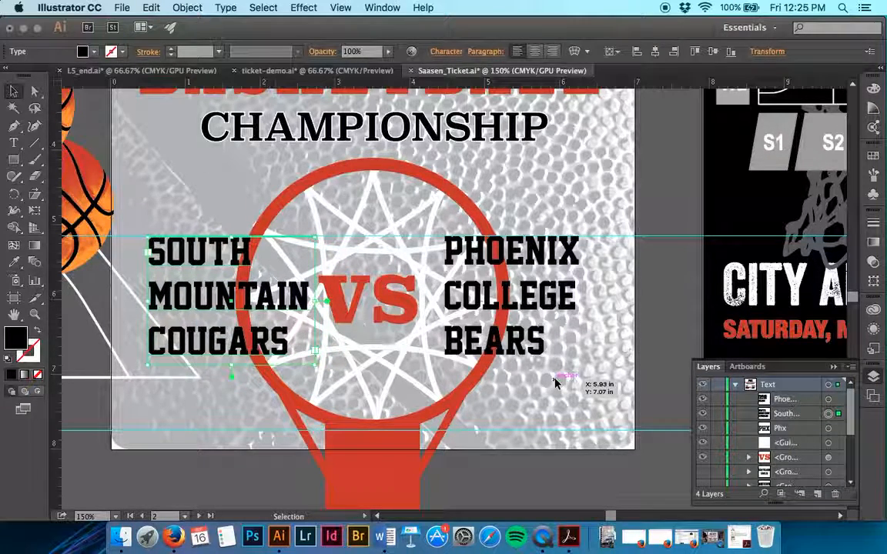
click(659, 320)
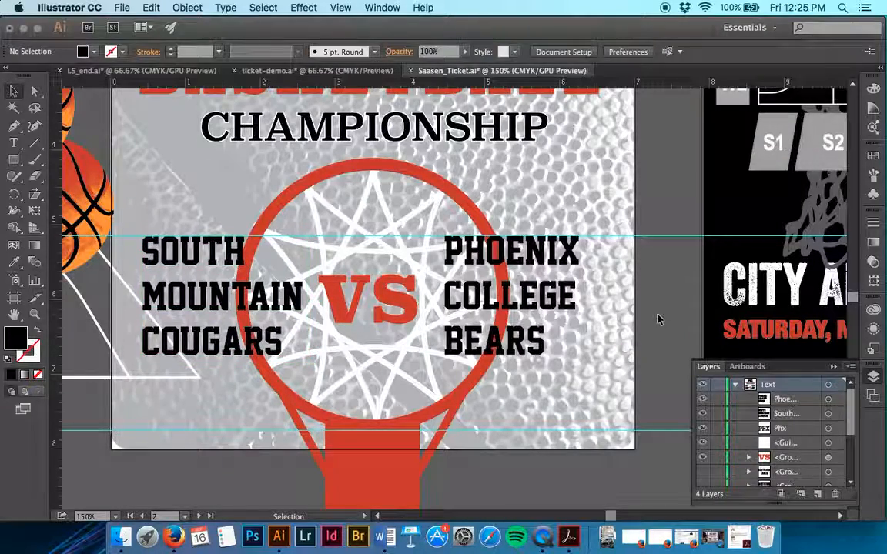
Review the finished ticket text across all three artboards and save Saasen_Ticket.ai
scroll(658, 320, up, 5)
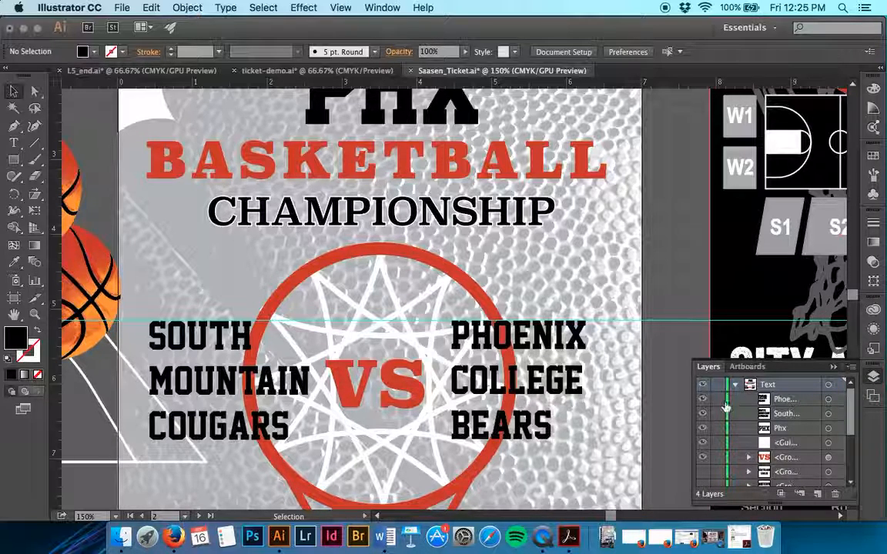
scroll(723, 431, down, 3)
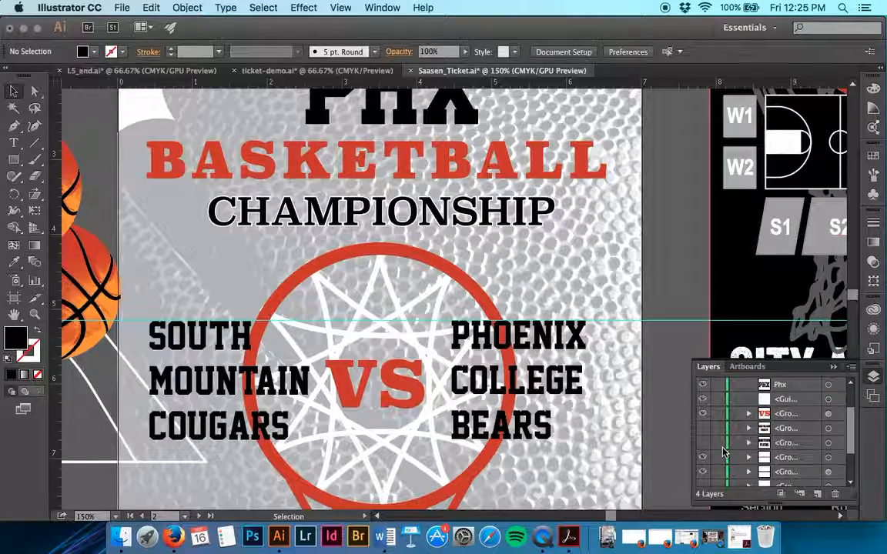
scroll(582, 327, up, 5)
scroll(582, 327, left, 2)
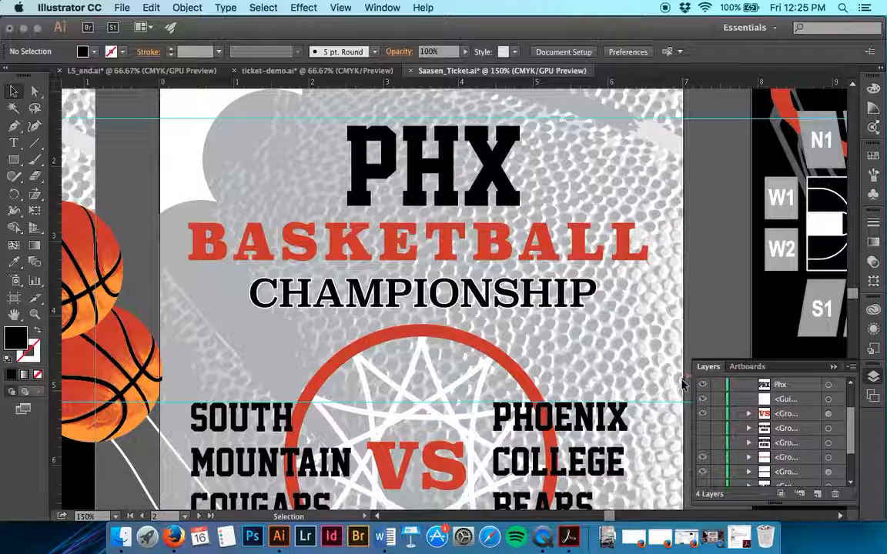
scroll(783, 420, up, 3)
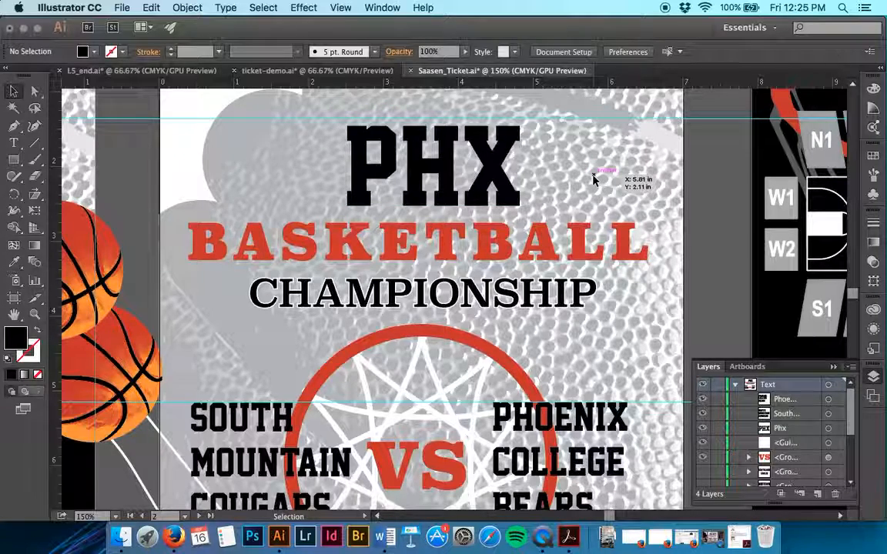
key(super+minus)
key(super+minus)
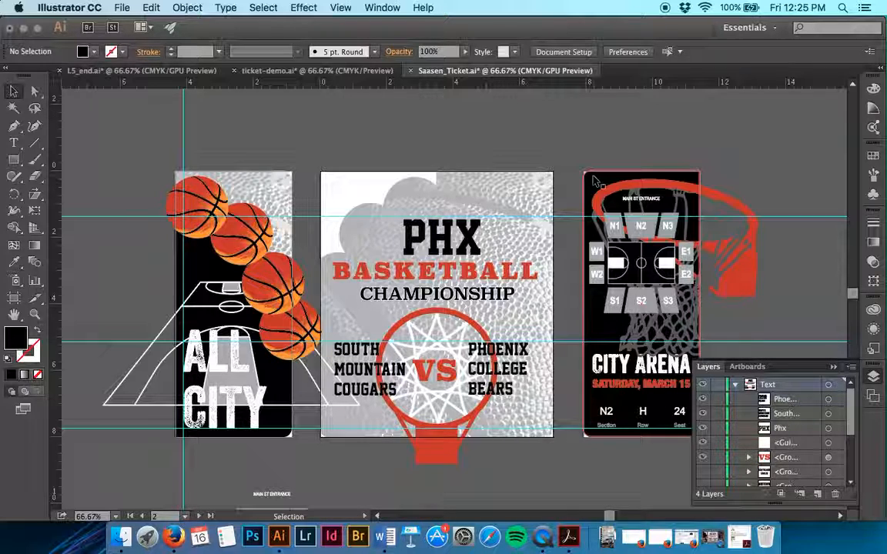
key(a)
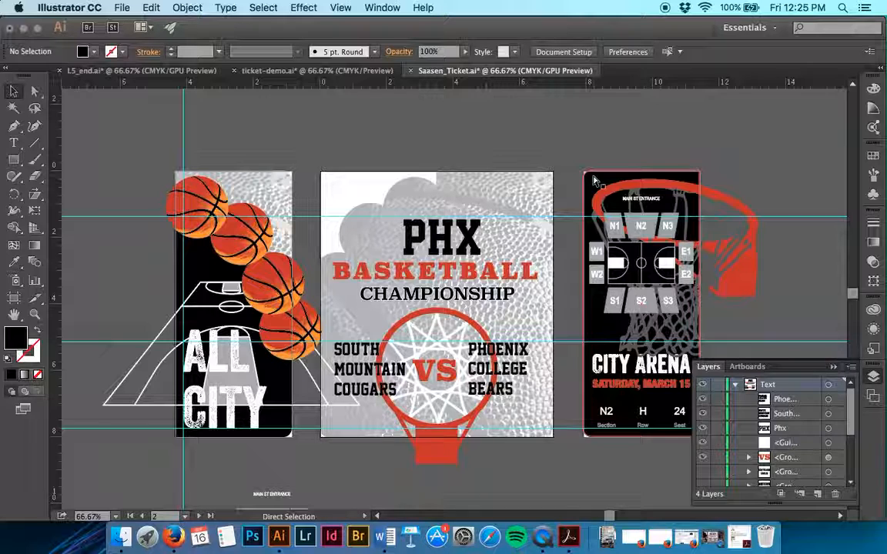
key(super+s)
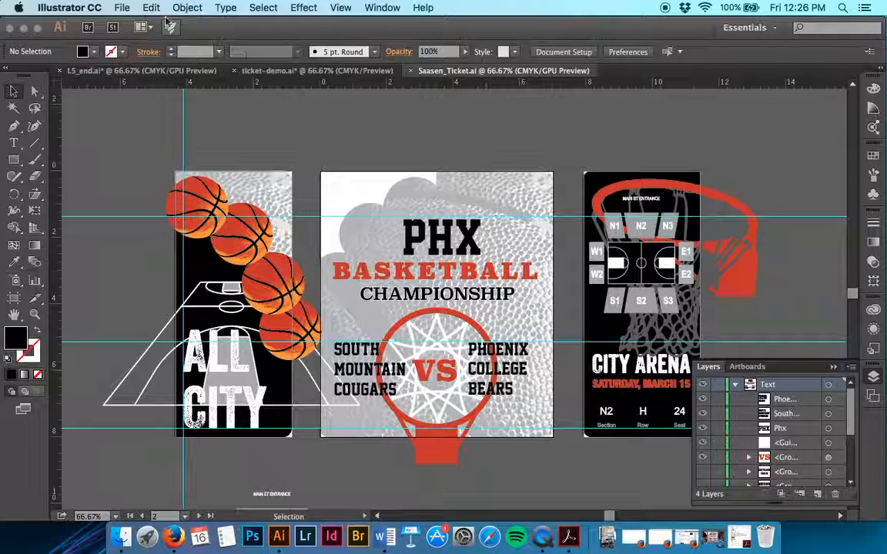
Export artboards 1-3 to the Lesson05 folder as Saasen_Ticket JPEGs, using CMYK color, maximum quality 10 and 300 ppi resolution
click(122, 7)
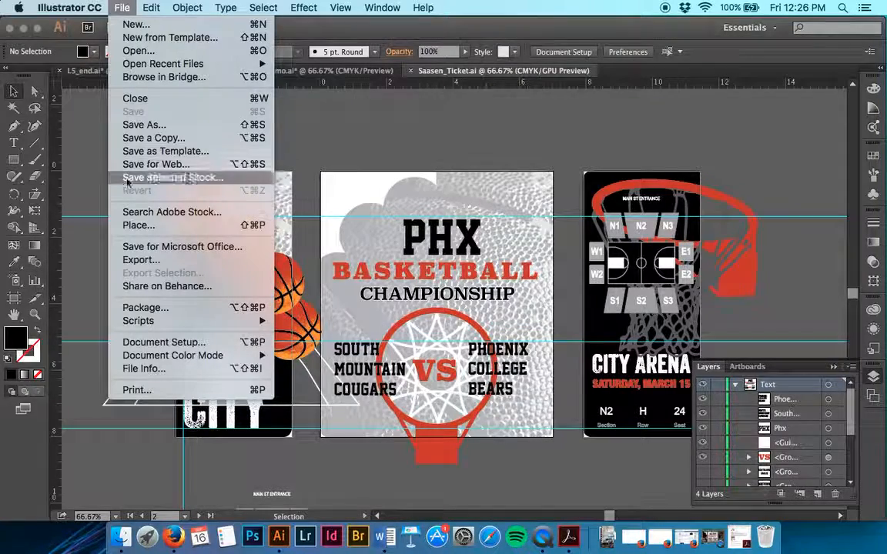
click(143, 261)
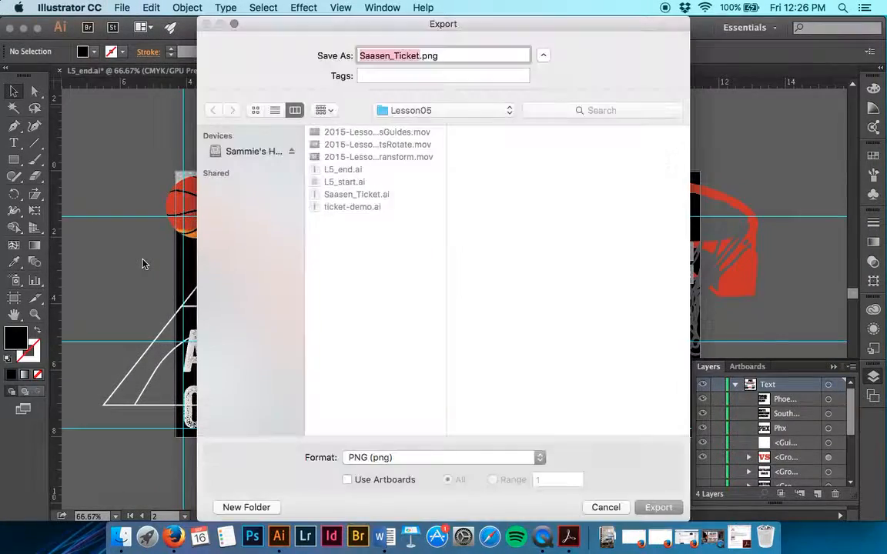
click(377, 457)
click(383, 422)
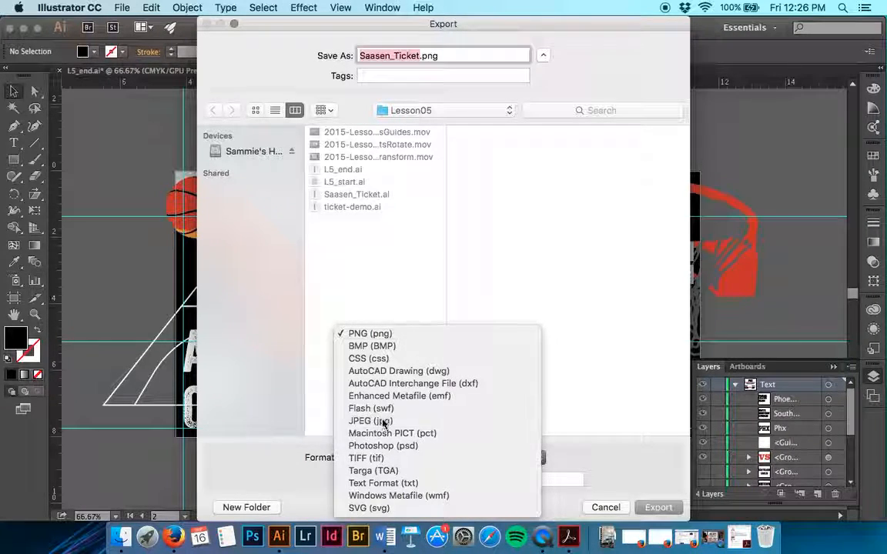
click(381, 483)
click(496, 481)
click(551, 480)
text(-3)
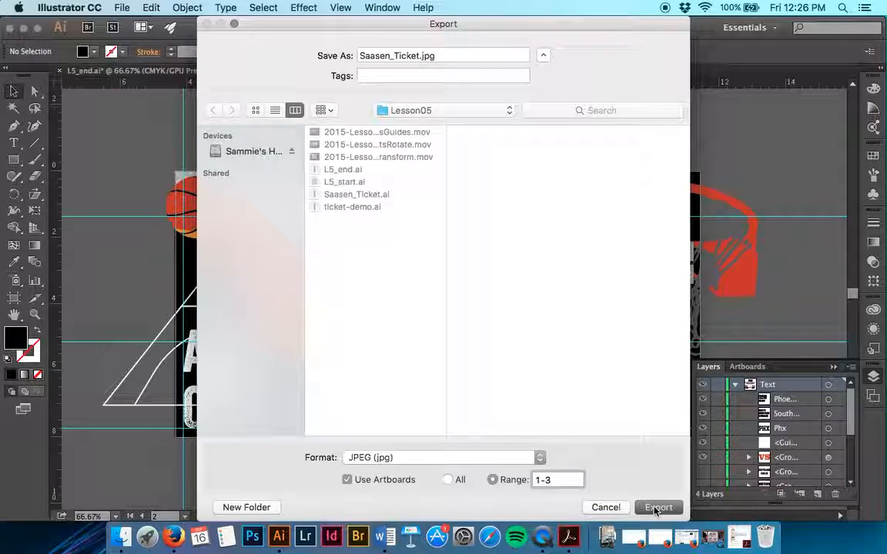
click(656, 508)
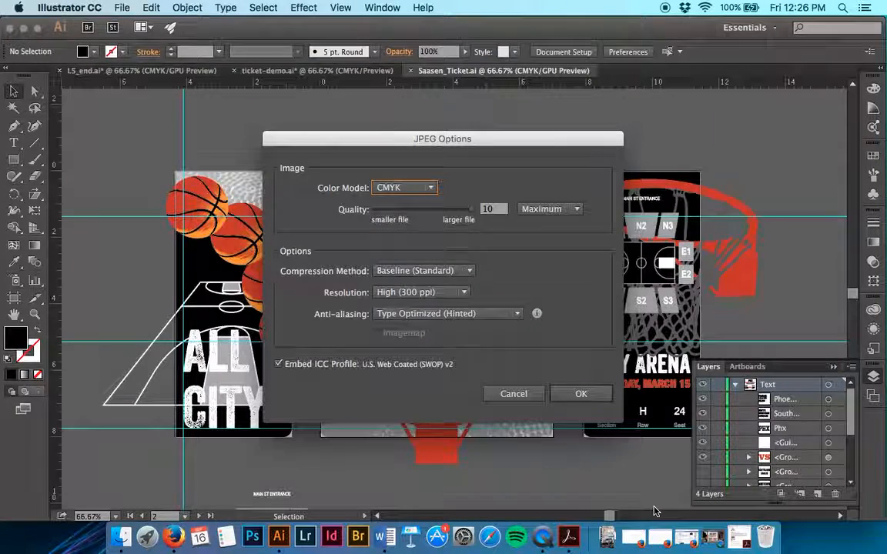
click(586, 394)
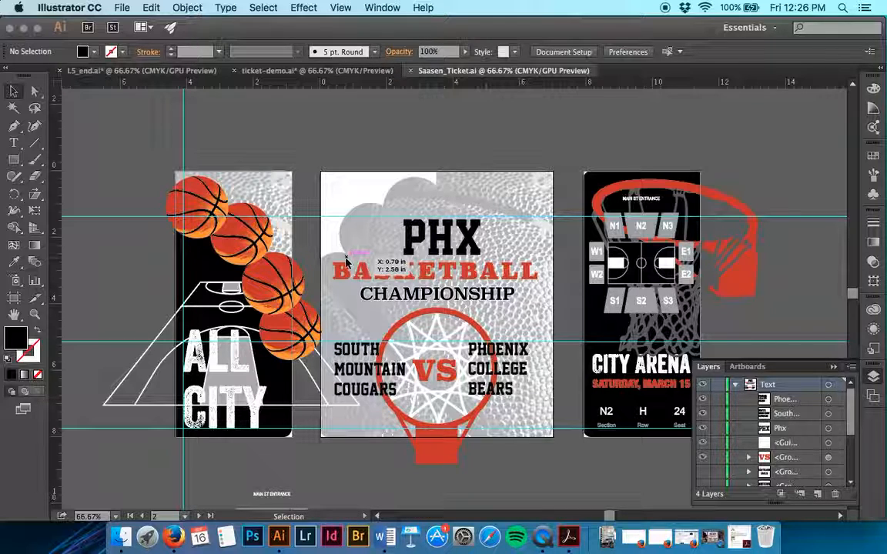
Save artboards 1-3 as Saasen_Ticket.pdf in the Lesson05 folder with the [Illustrator Default] PDF preset
click(117, 7)
click(147, 124)
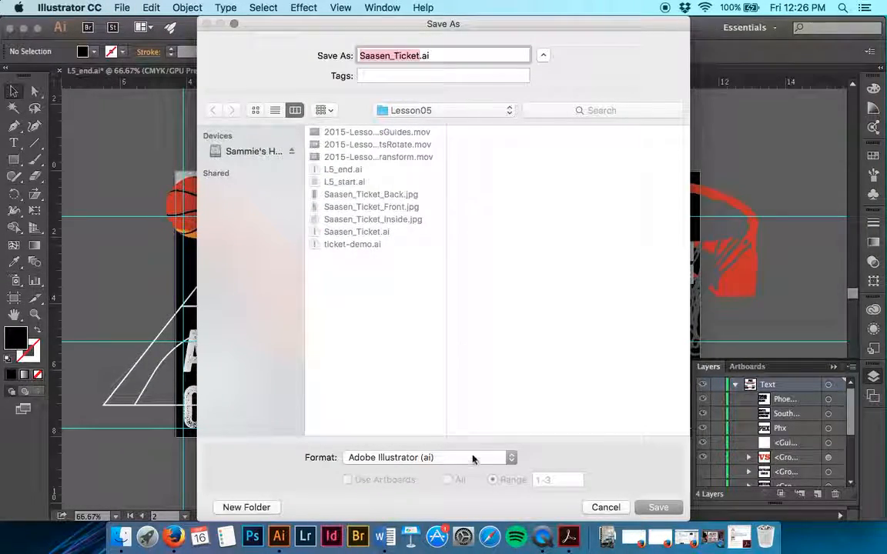
click(469, 459)
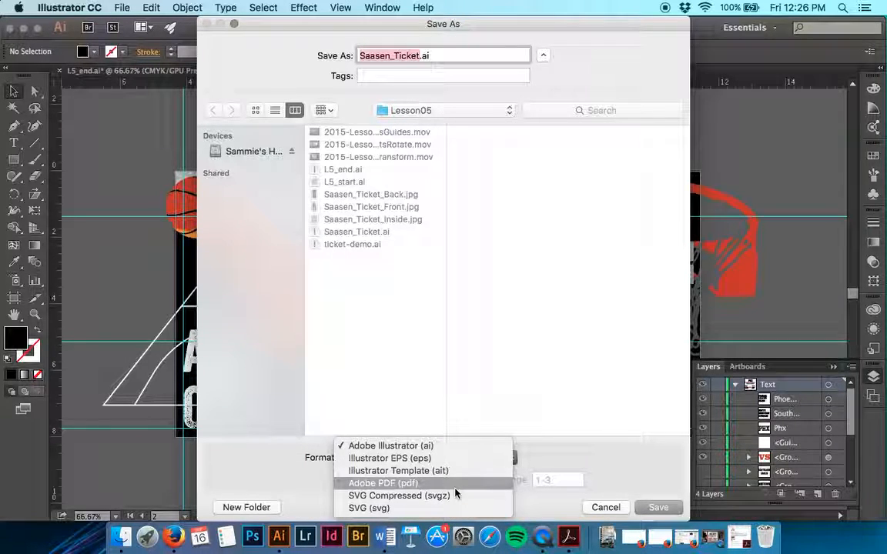
click(455, 489)
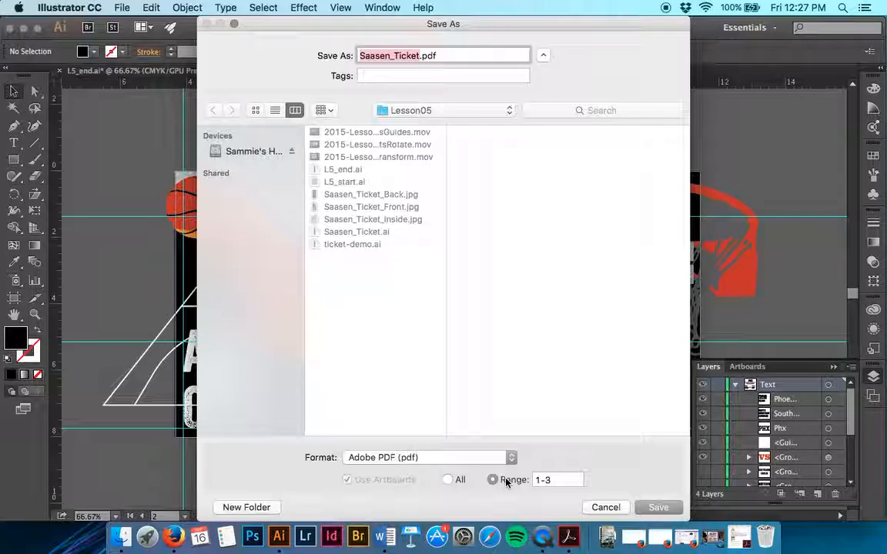
click(659, 509)
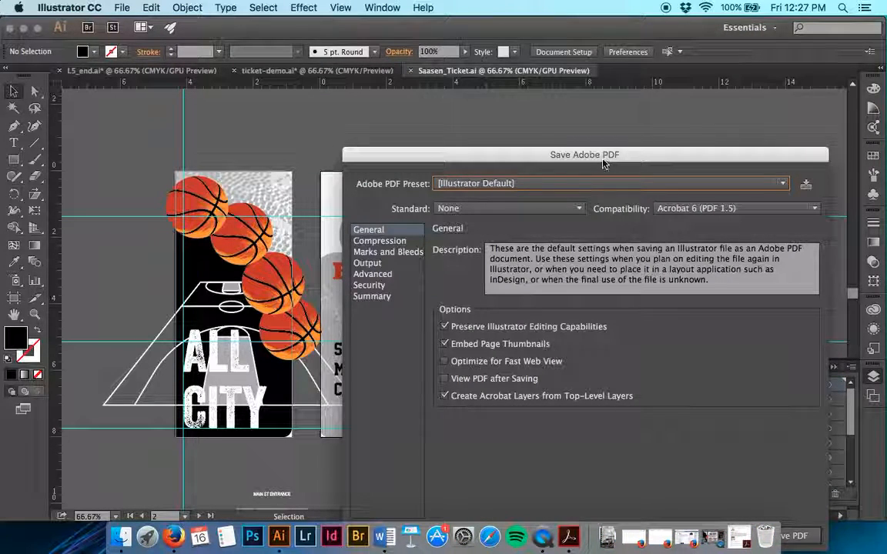
drag(604, 163, 484, 101)
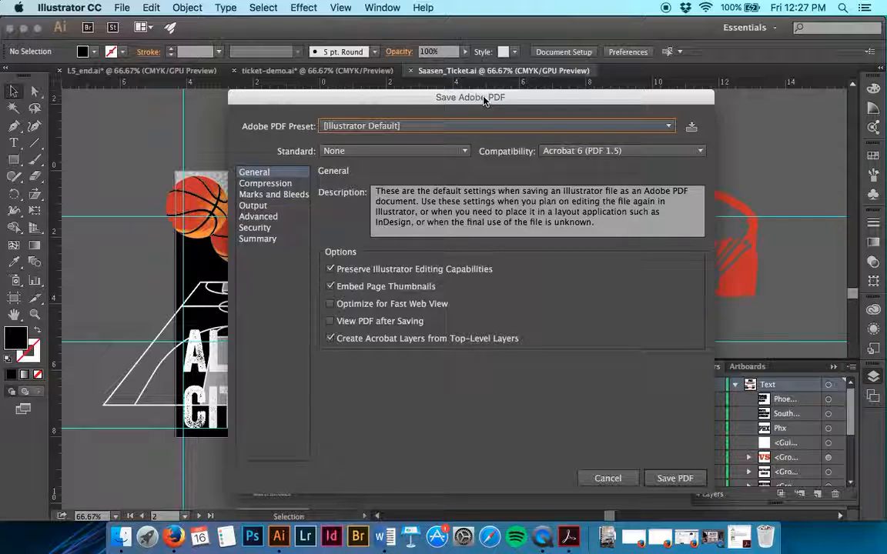
click(452, 128)
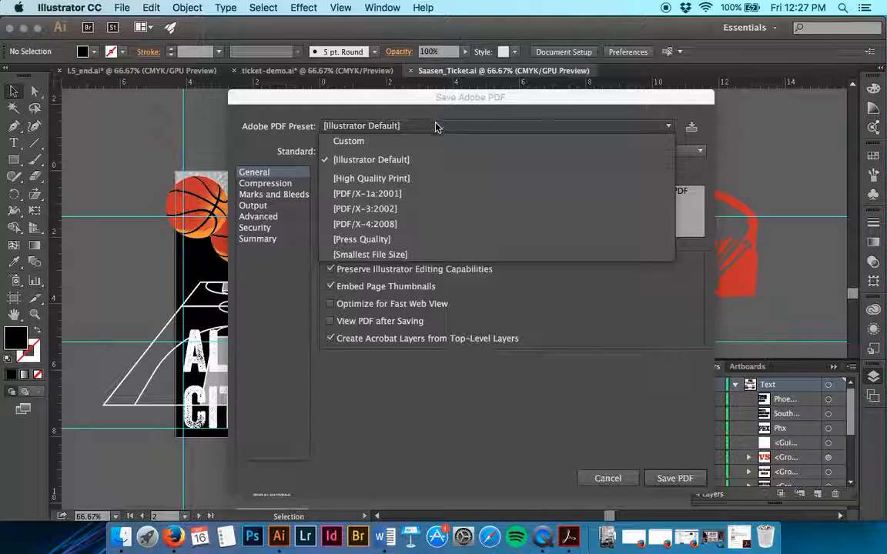
click(435, 126)
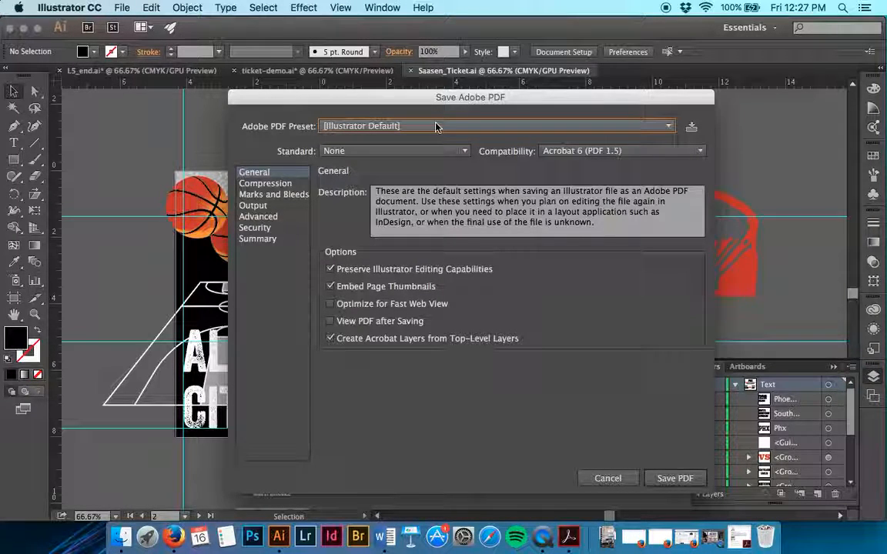
click(671, 483)
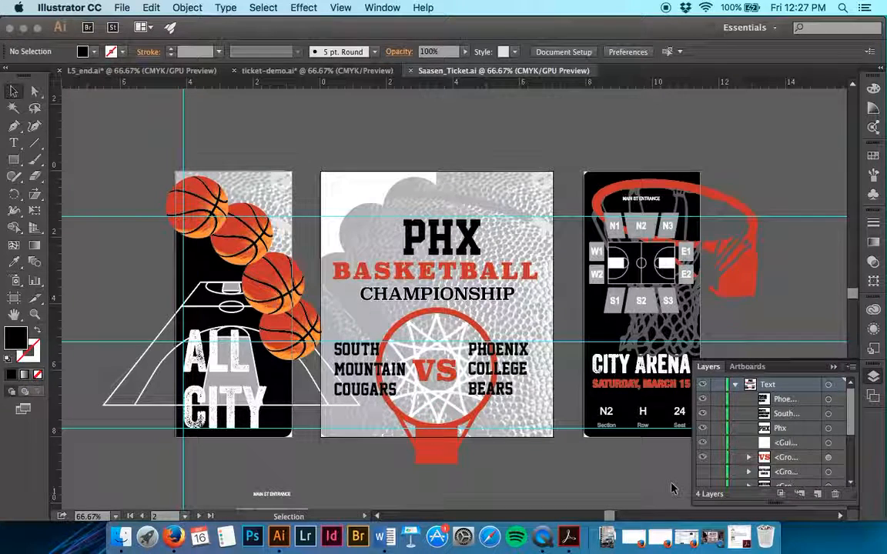
Switch to Finder and preview the exported Back, Front and Inside ticket JPEGs in the Lesson05 folder
click(121, 537)
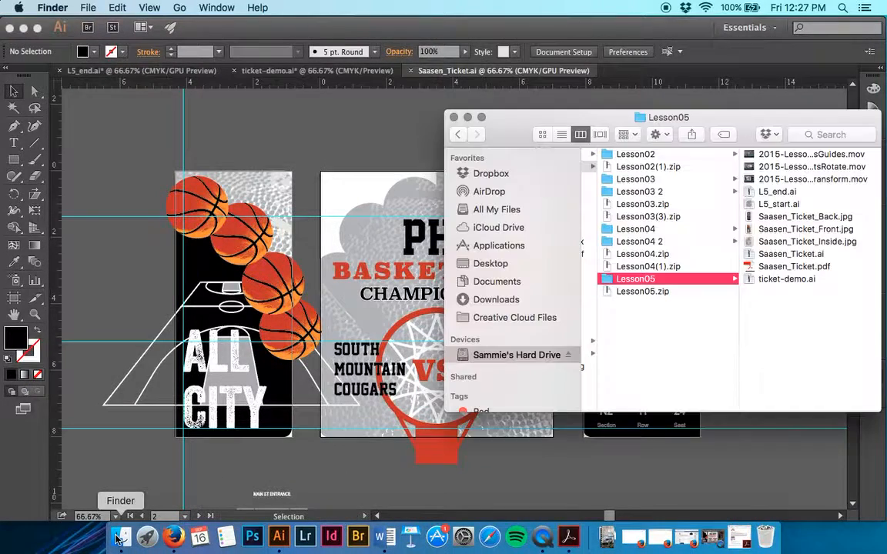
click(732, 216)
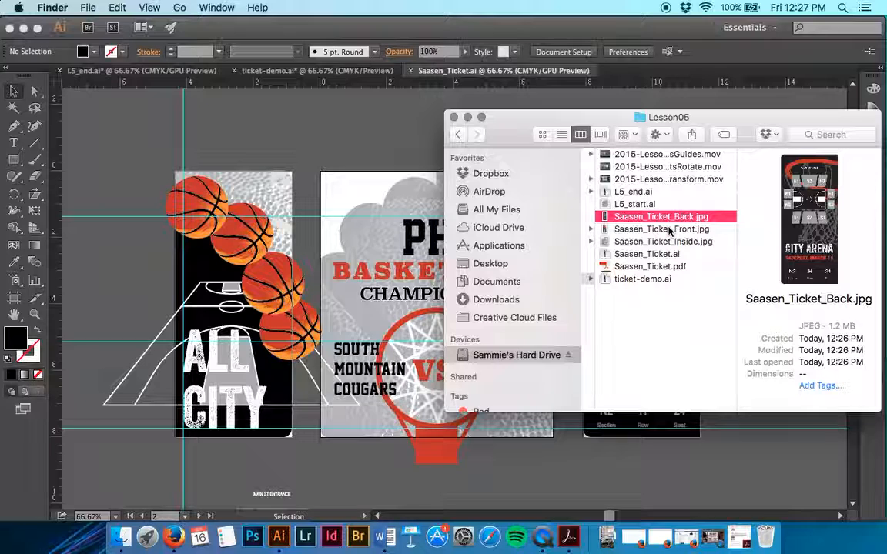
key(space)
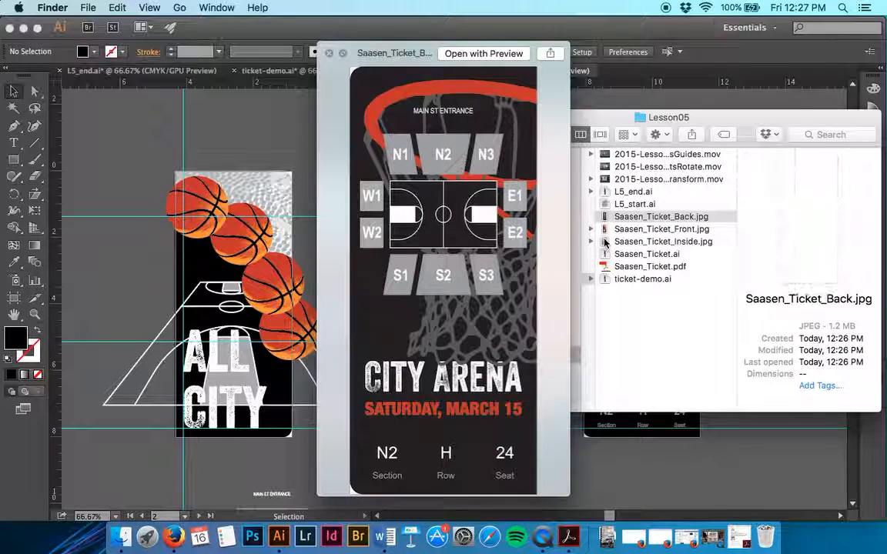
key(Down)
key(Down)
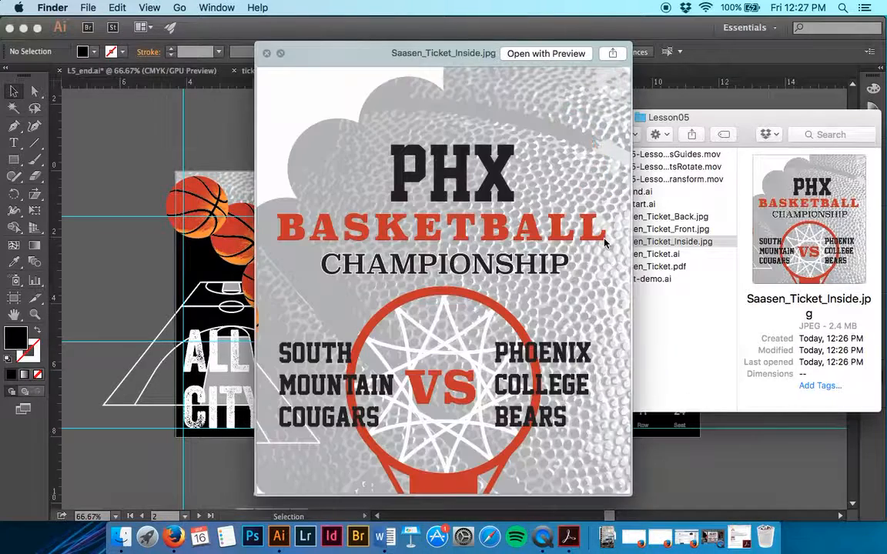
click(267, 54)
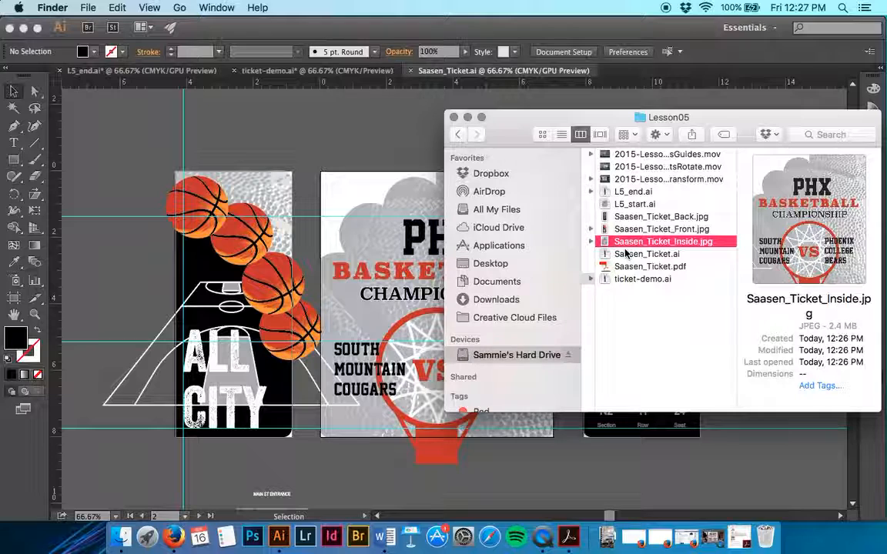
Open Saasen_Ticket.pdf in Acrobat, look through its three pages, and close the file
double_click(632, 266)
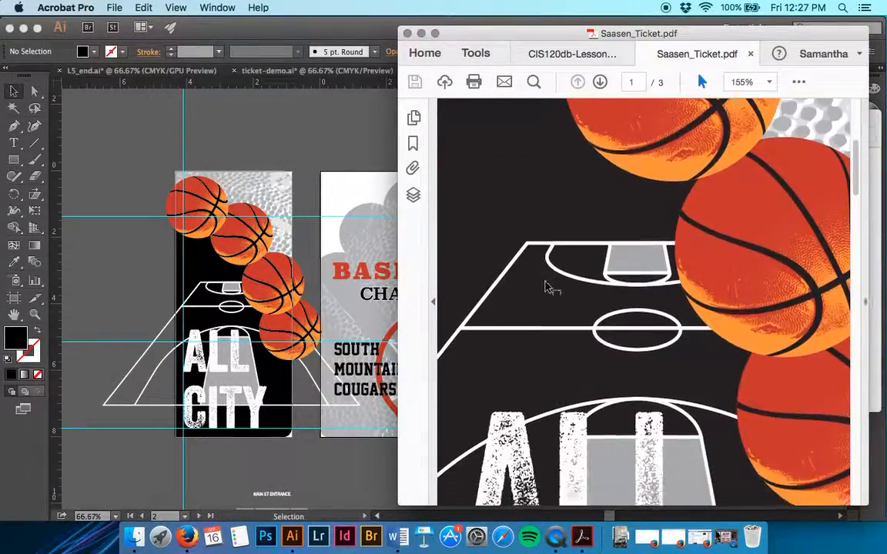
scroll(545, 287, down, 12)
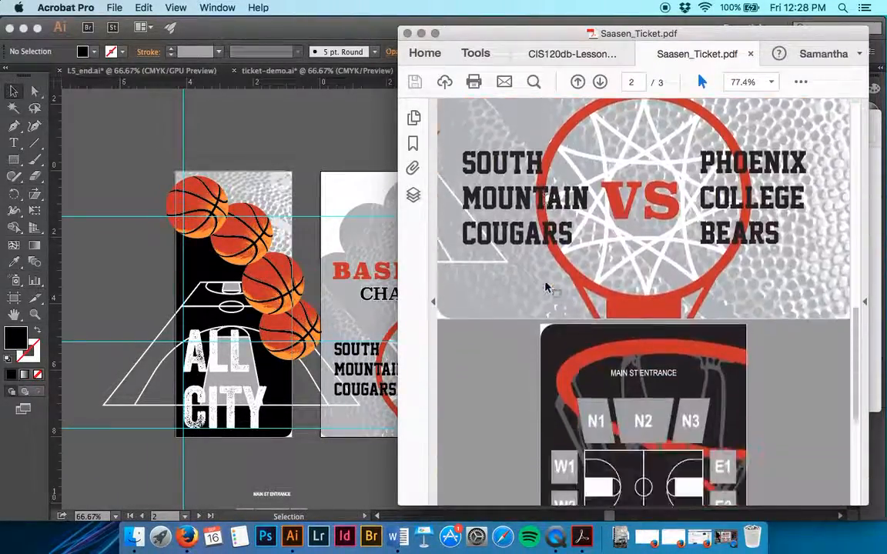
scroll(545, 287, down, 8)
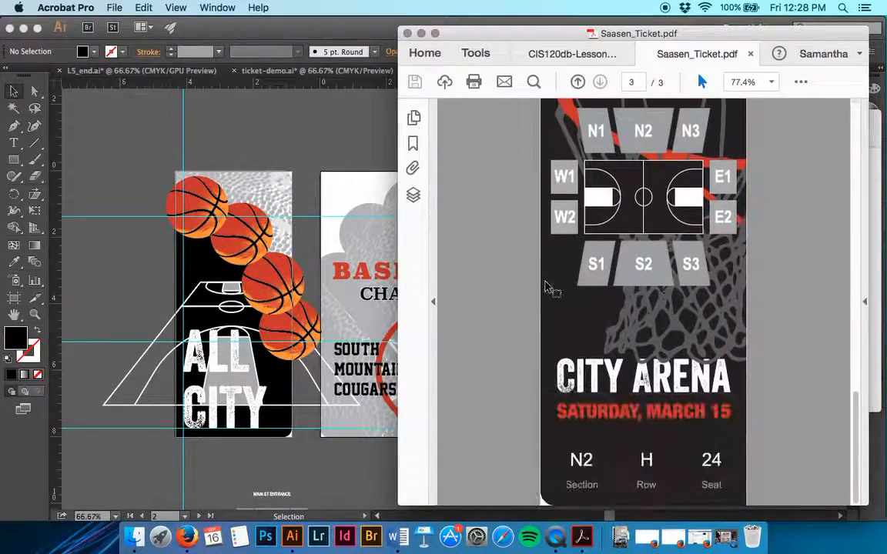
scroll(545, 288, up, 10)
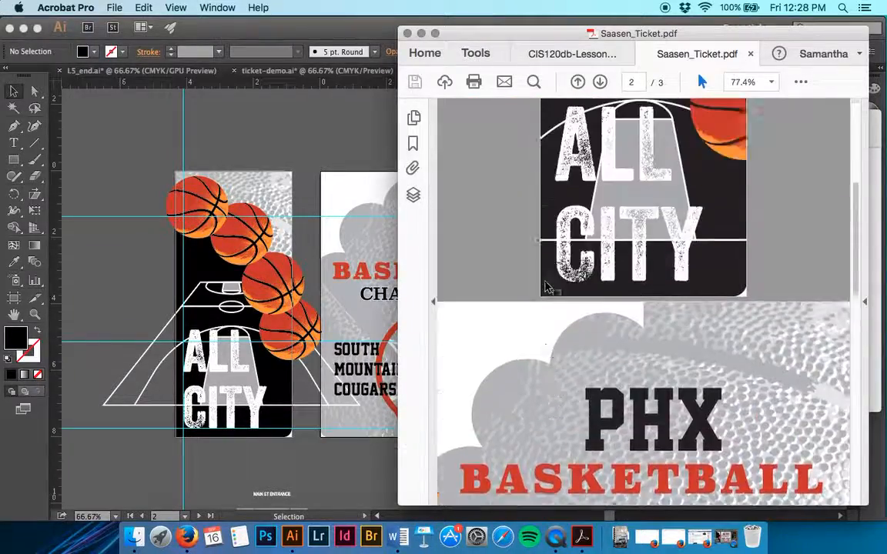
scroll(546, 287, up, 5)
scroll(546, 287, down, 15)
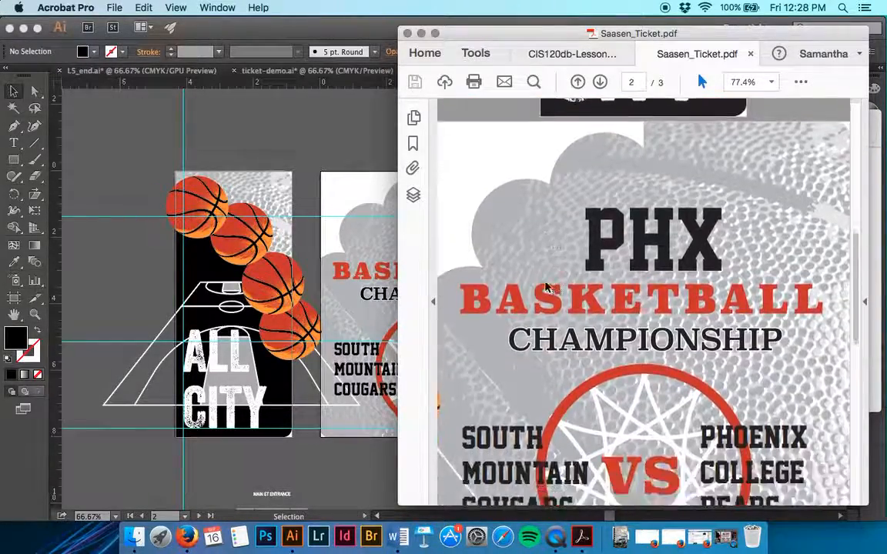
click(750, 54)
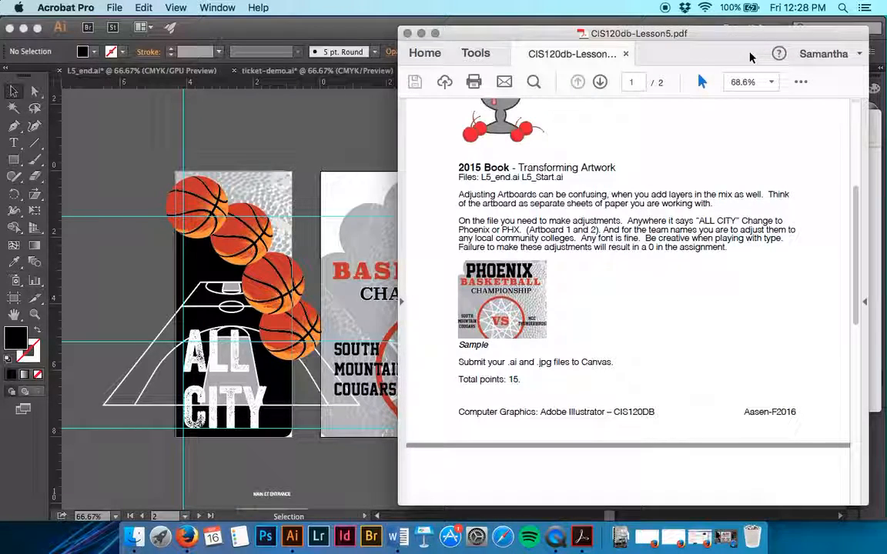